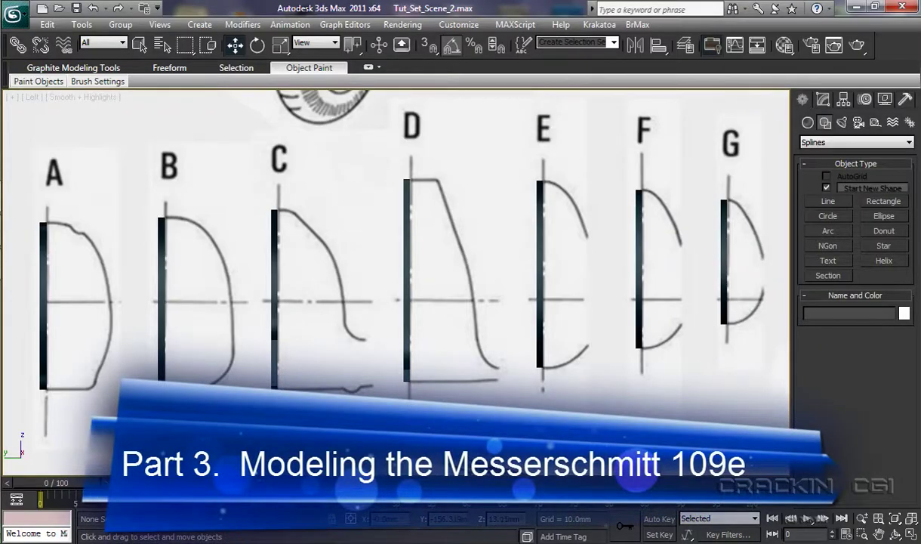
- Pan and zoom the Left viewport until the I-I and H-H airfoil profiles fill the view
middle_click_drag(540, 400, 515, 296)
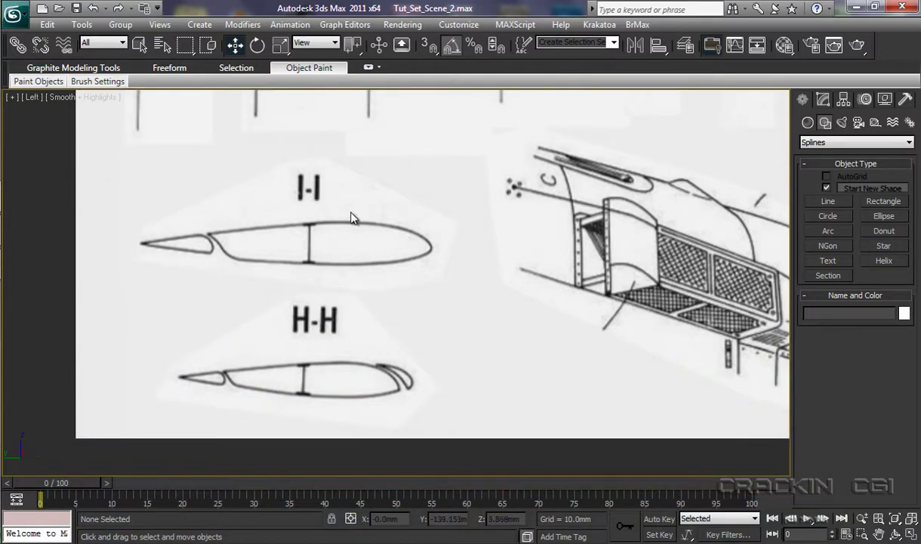
middle_click_drag(374, 296, 376, 308)
scroll(430, 329, "up", 1)
scroll(427, 329, "up", 2)
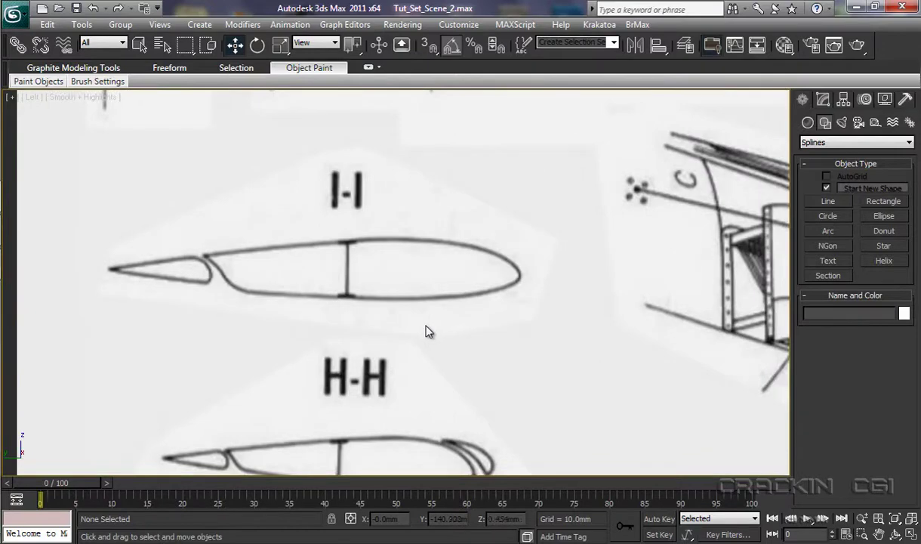
scroll(427, 331, "up", 2)
middle_click_drag(432, 294, 459, 296)
scroll(432, 323, "down", 1)
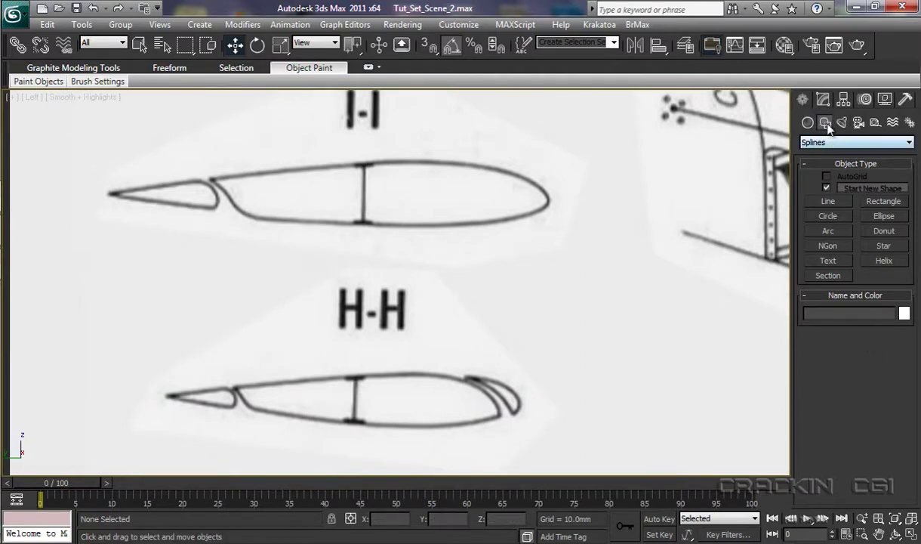
- Trace the I-I airfoil outline with the Line tool and close the spline
left_click(830, 203)
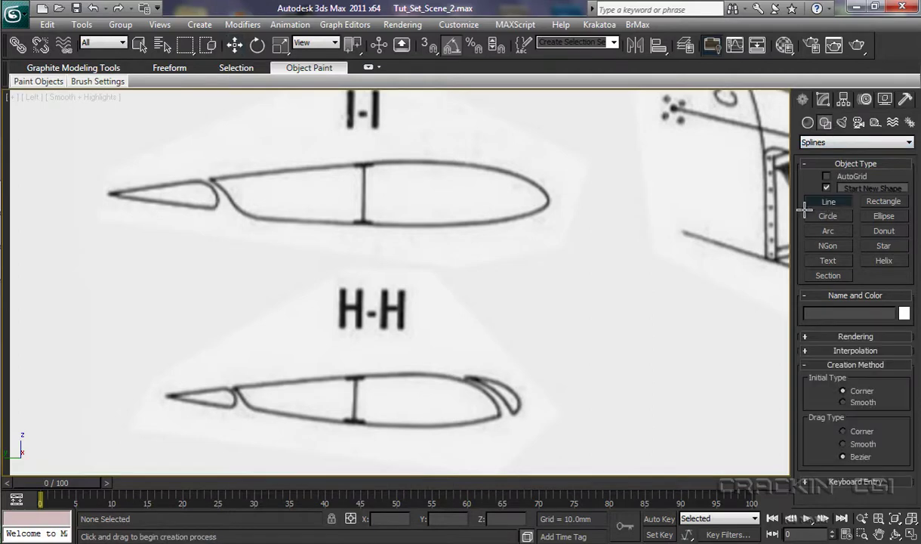
left_click(548, 199)
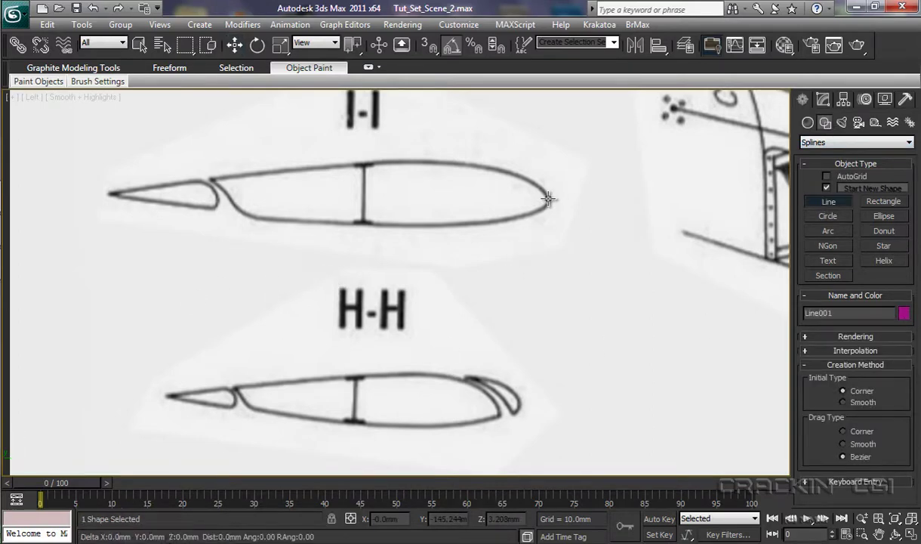
left_click(478, 165)
left_click(327, 166)
left_click(195, 189)
key("BackSpace")
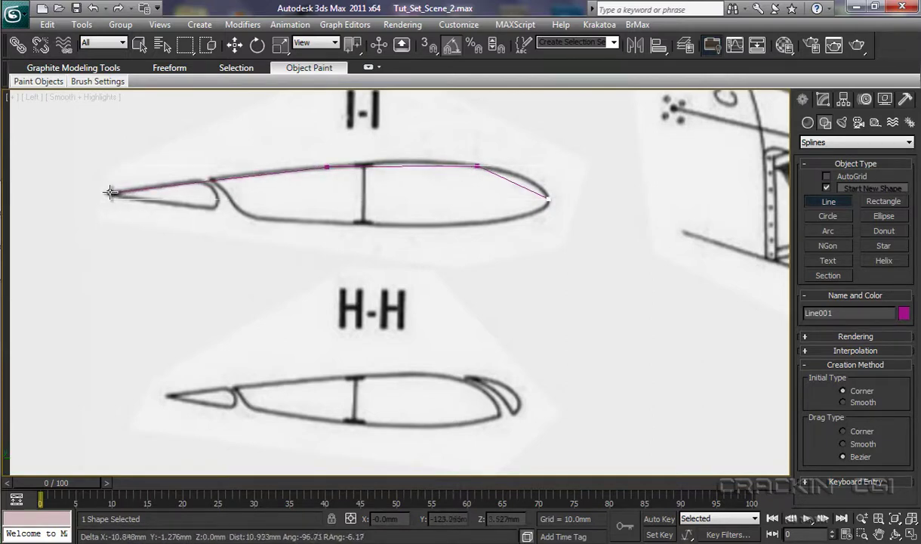
left_click(110, 193)
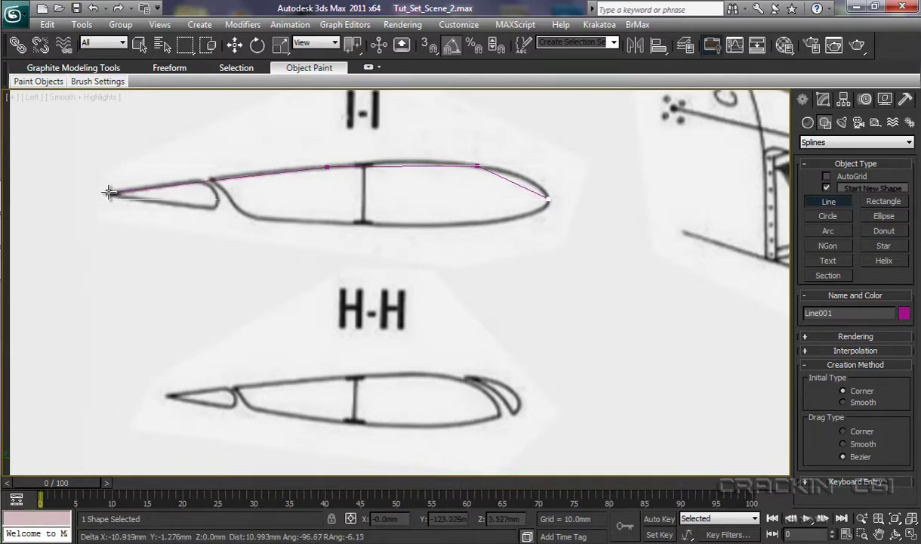
left_click(327, 223)
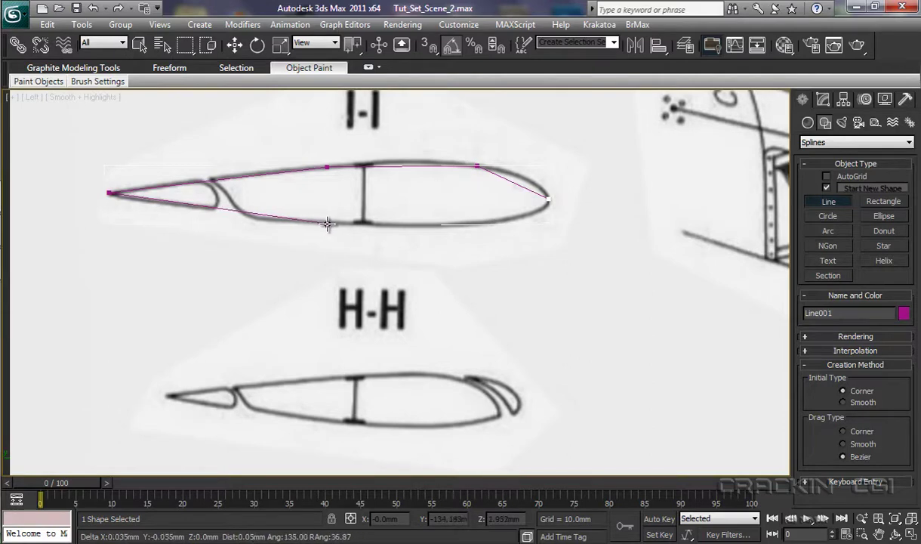
left_click(484, 224)
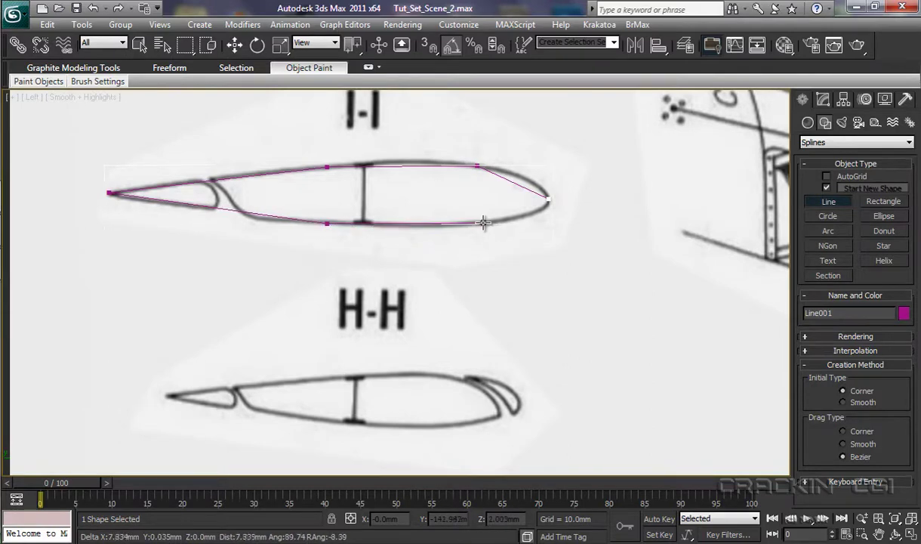
left_click(549, 200)
left_click(440, 322)
- Set Line001's object colour to dark
left_click(904, 313)
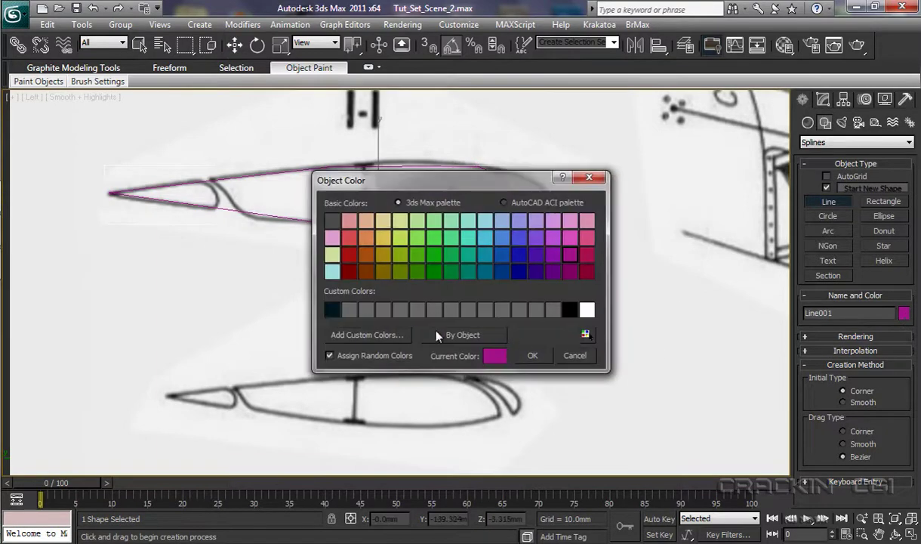
left_click(332, 310)
left_click(533, 355)
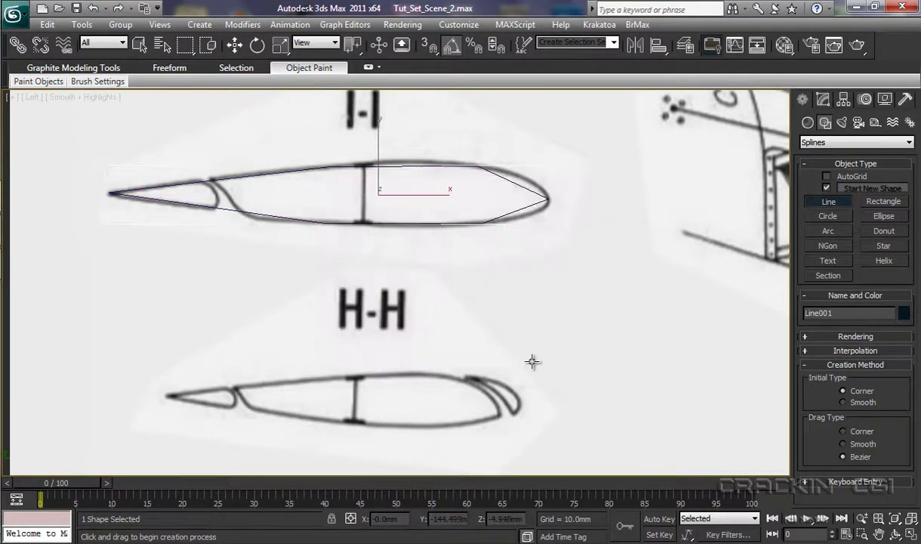
- Convert Line001 to an Editable Spline
key("w")
right_click(397, 219)
mouse_move(454, 352)
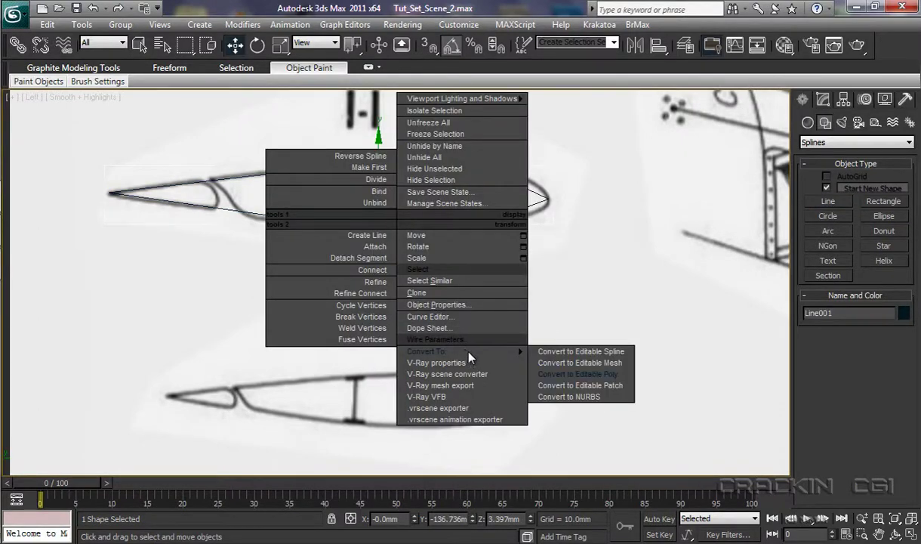
left_click(553, 352)
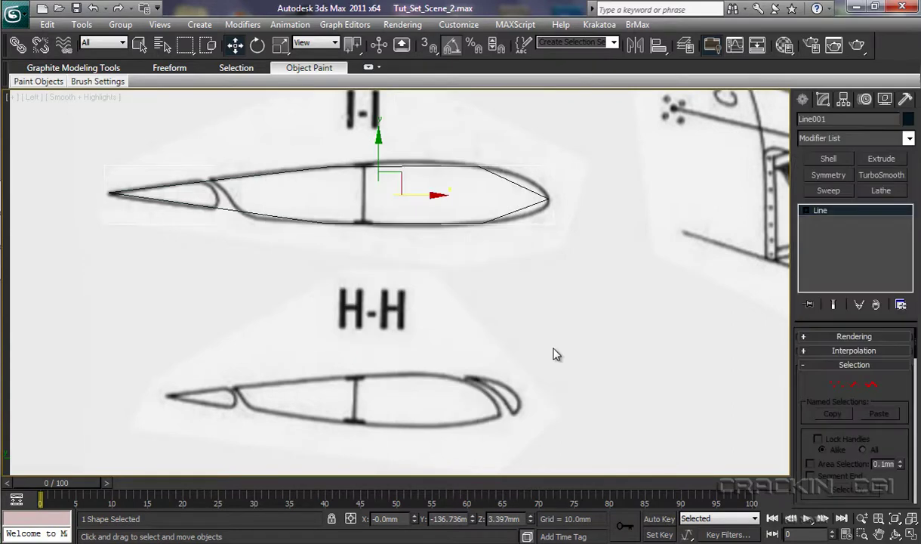
- Make the vertices at the rounded end and along the edges Smooth
left_click(806, 211)
left_click(831, 222)
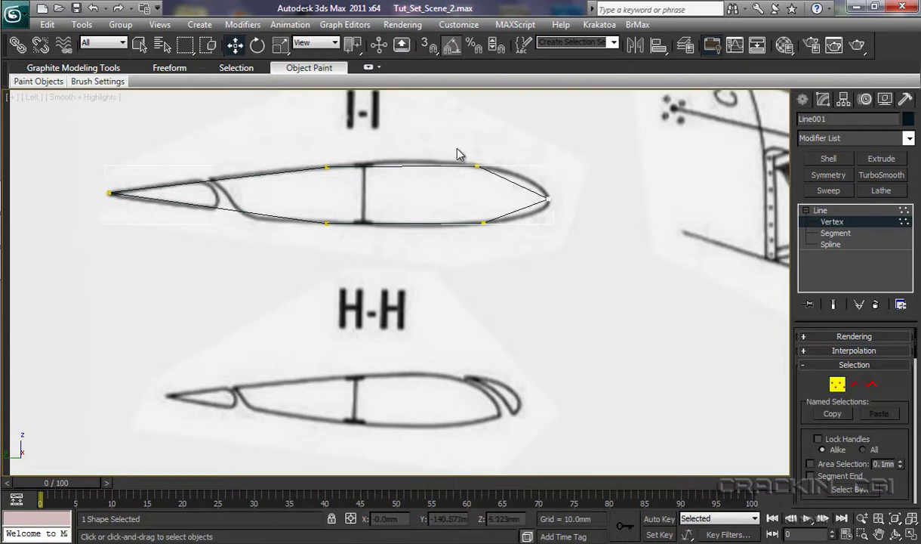
left_click_drag(461, 153, 574, 264)
left_click_drag(592, 165, 307, 242)
right_click(321, 222)
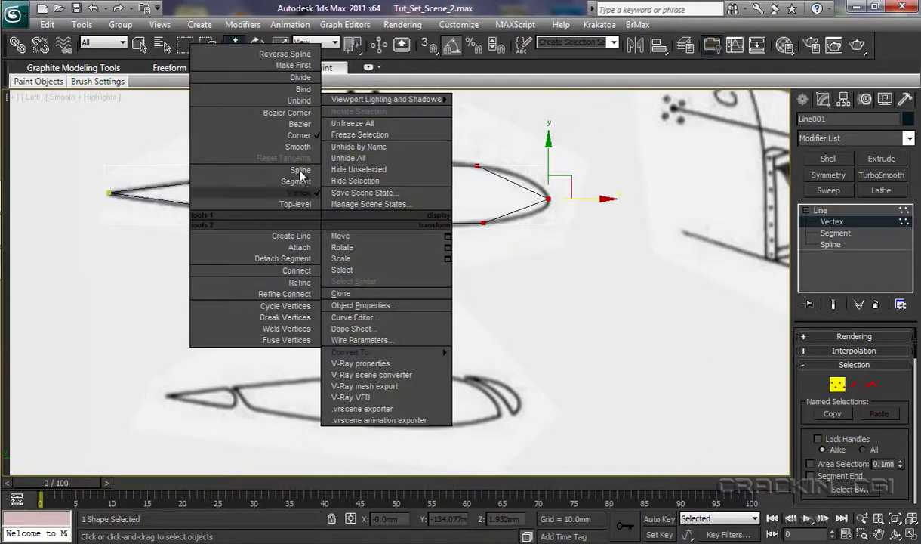
left_click(291, 145)
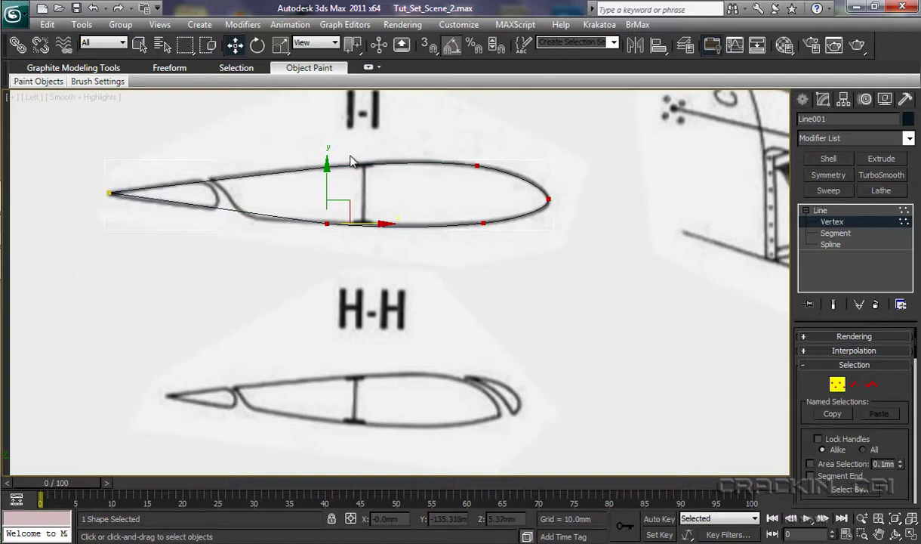
- Add Extrude and Shell modifiers to the I-I airfoil spline
left_click(880, 158)
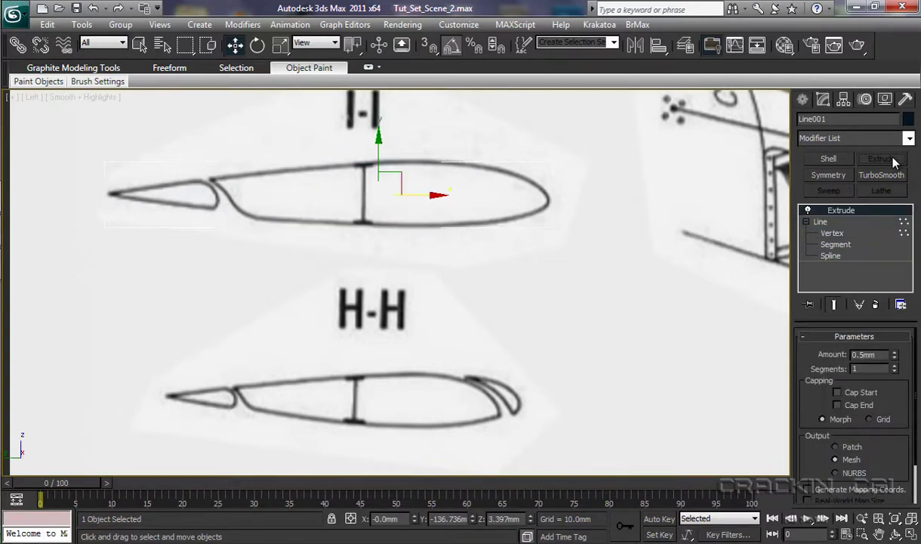
left_click(829, 159)
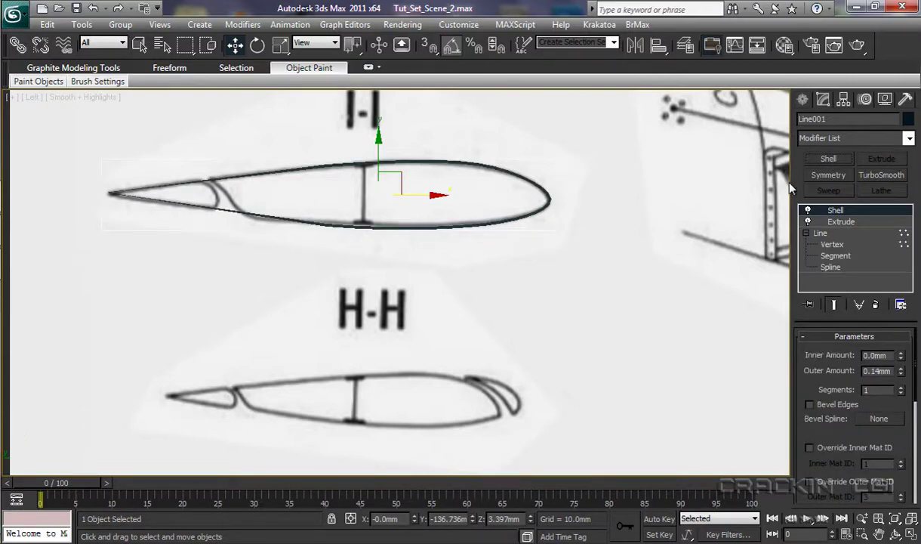
right_click(487, 226)
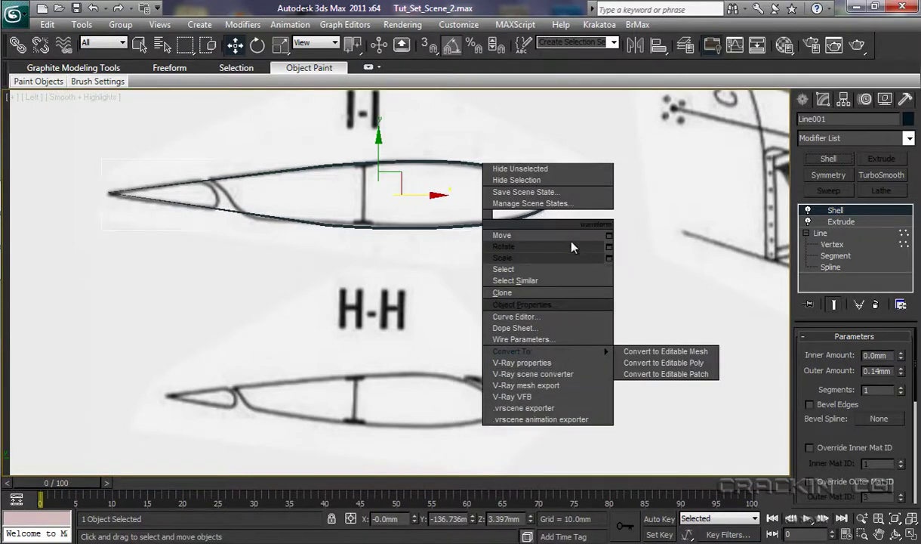
left_click(664, 363)
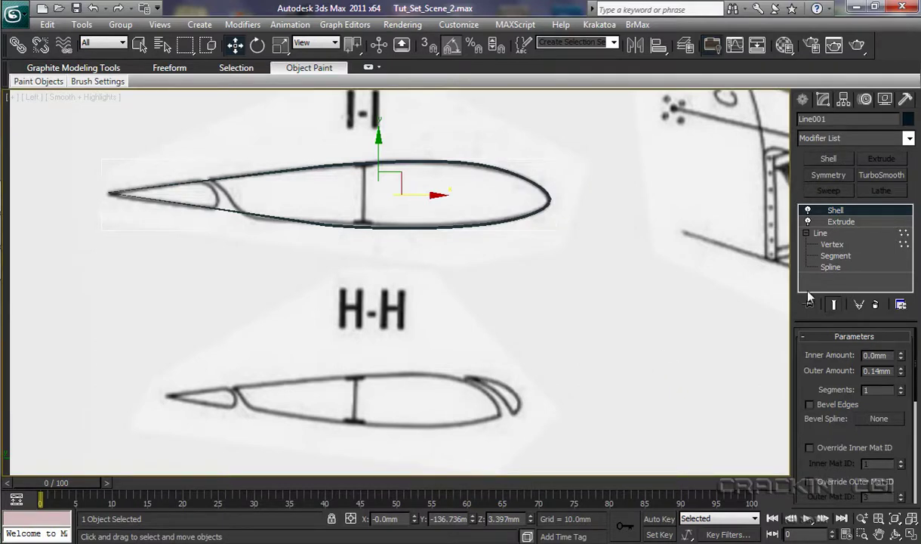
- Rotate the airfoil 180° and collapse it into an Editable Poly
left_click(258, 45)
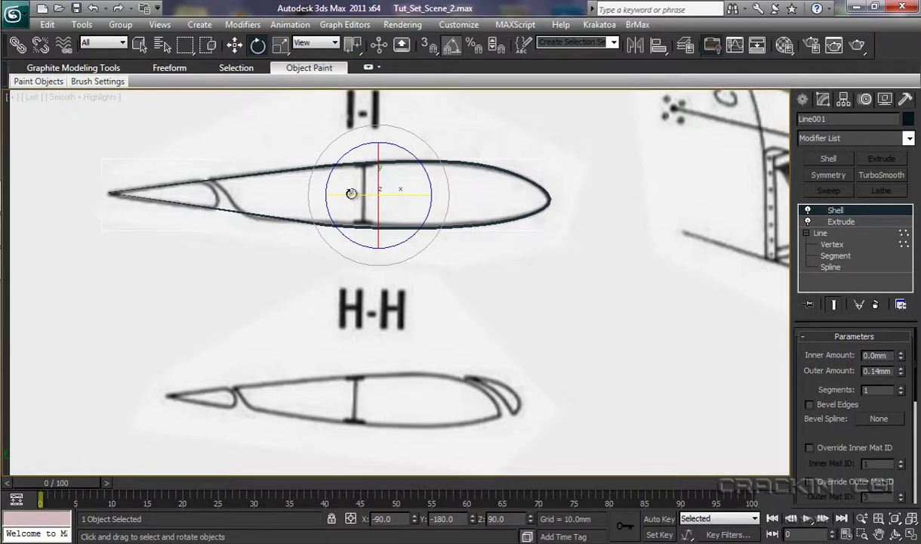
left_click_drag(352, 193, 472, 215)
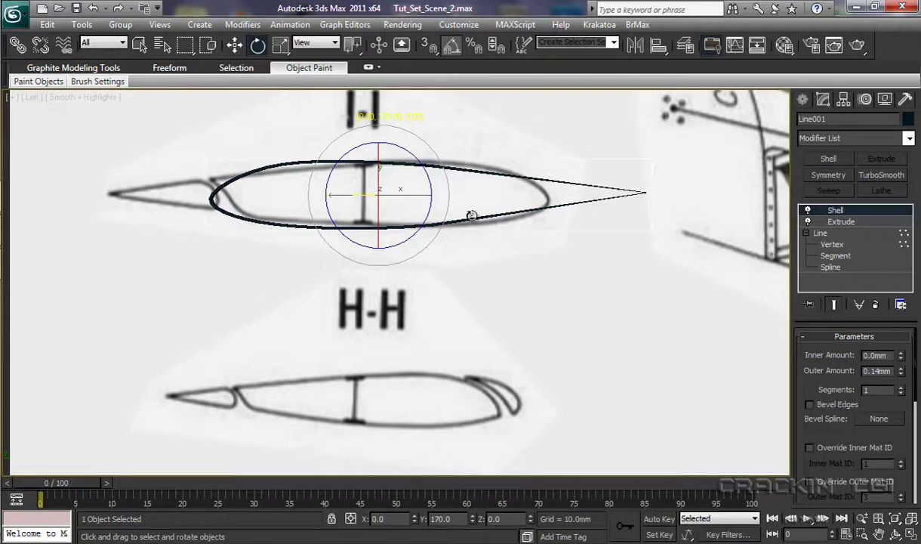
left_click_drag(471, 216, 478, 218)
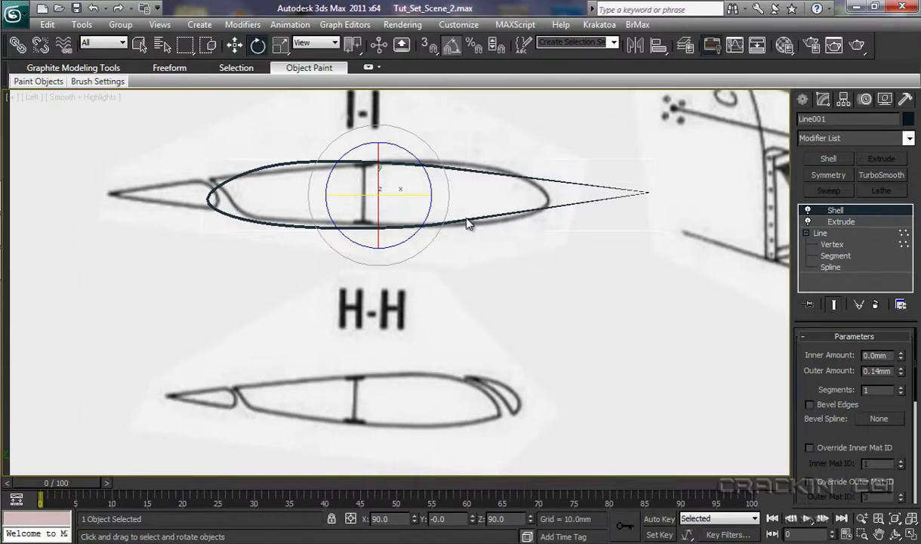
right_click(466, 221)
mouse_move(499, 346)
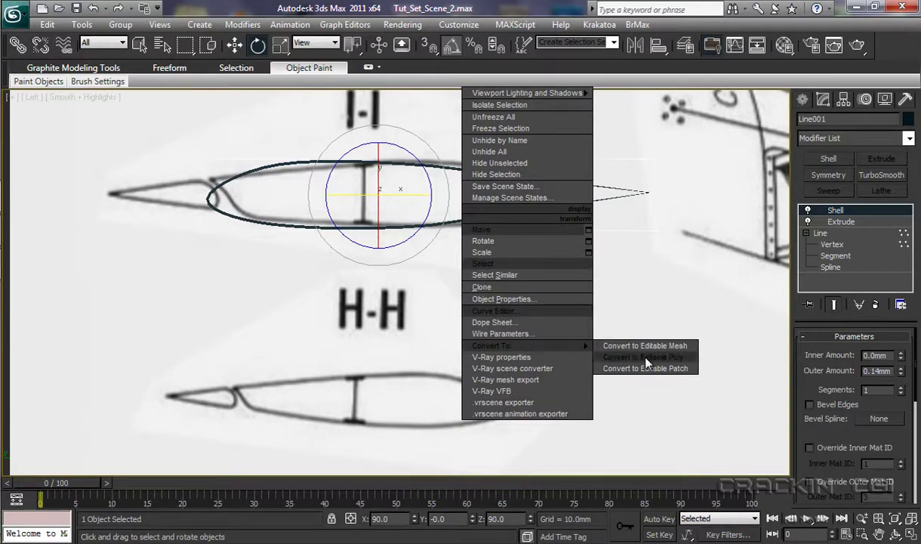
left_click(616, 340)
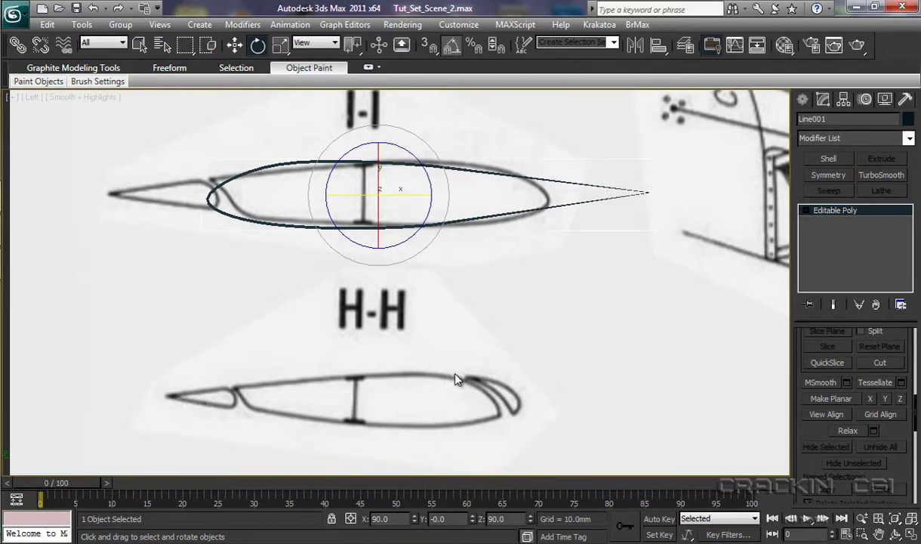
- Draw Line002 around the H-H airfoil, from its left tip to its right end and back, and close it
left_click(803, 101)
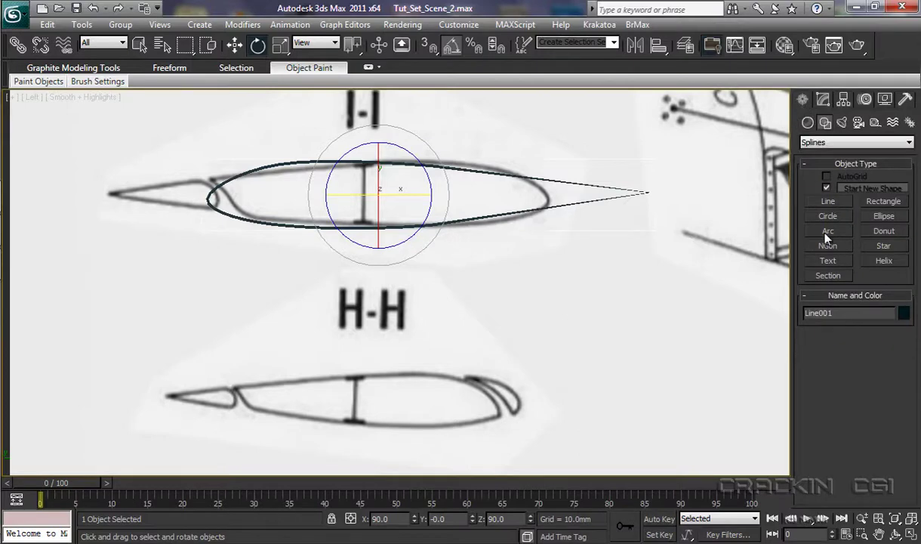
left_click(828, 201)
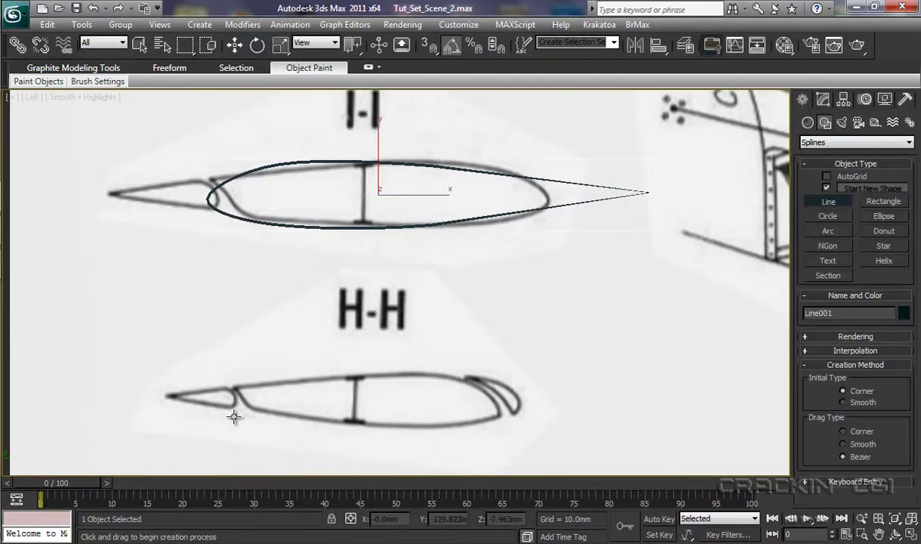
left_click(167, 396)
left_click(326, 377)
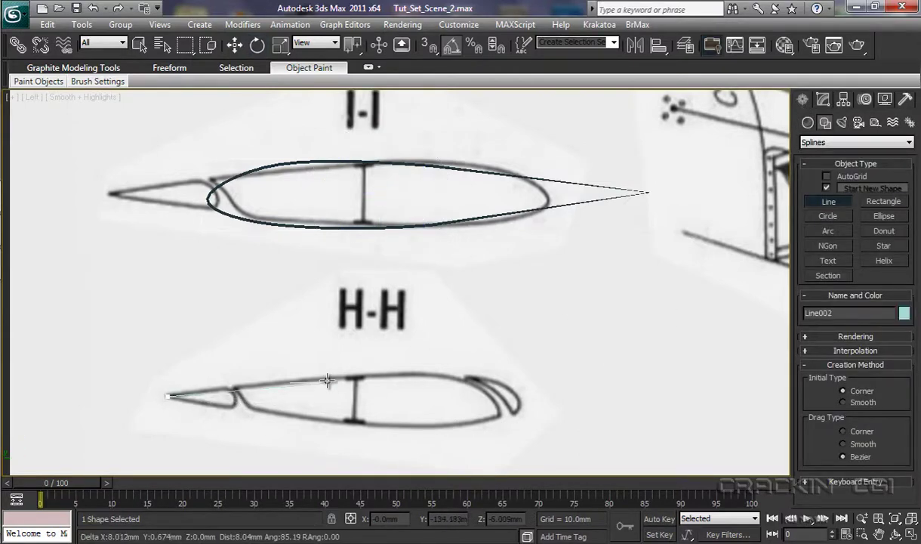
left_click(443, 373)
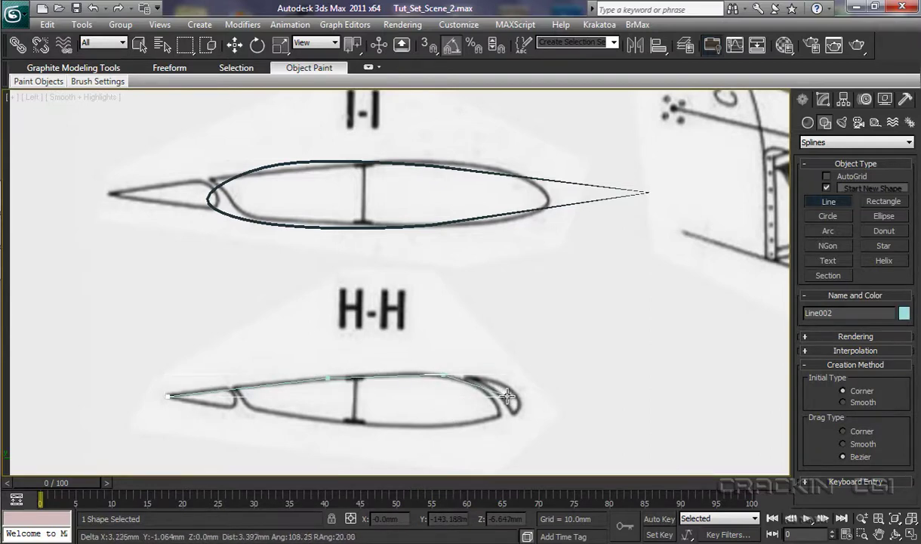
left_click(511, 396)
left_click(446, 426)
left_click(330, 422)
left_click(170, 397)
left_click(442, 324)
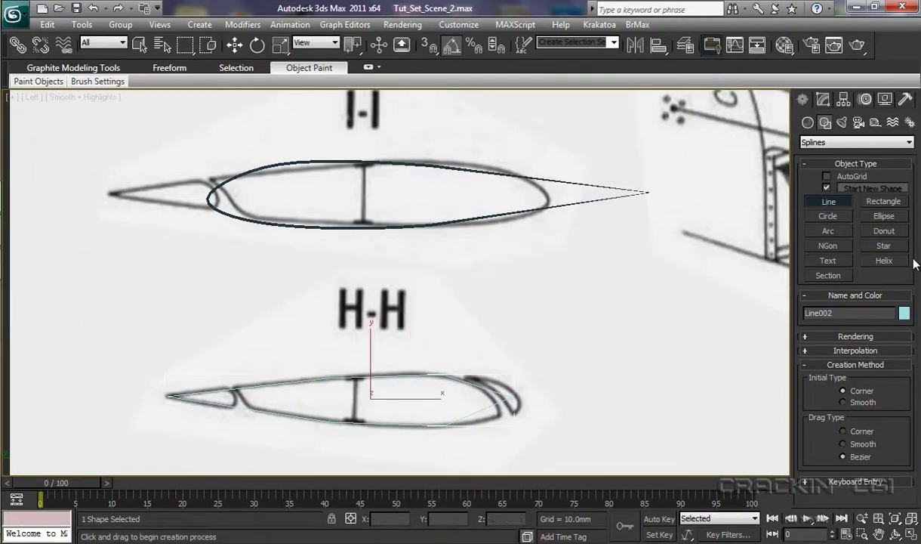
- Convert Line002 to an Editable Spline and set its object colour to black
key("e")
right_click(468, 408)
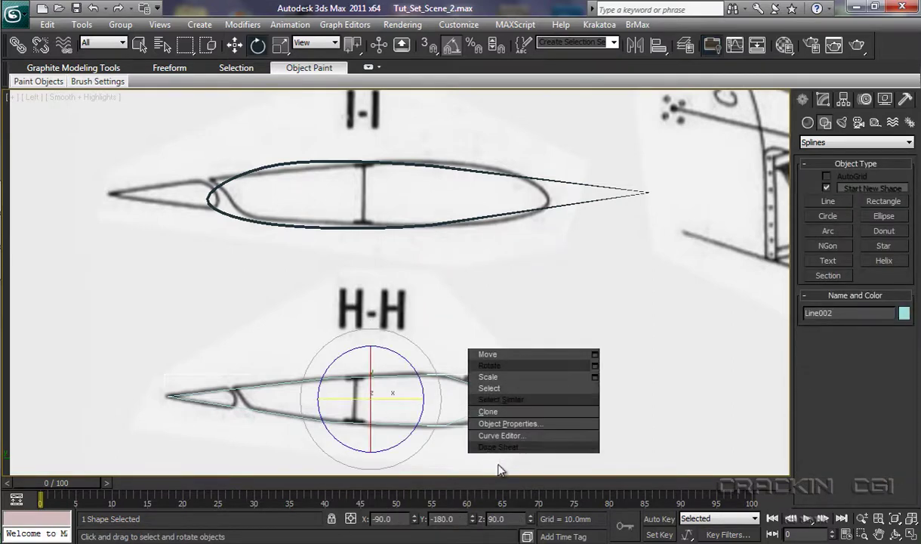
mouse_move(578, 478)
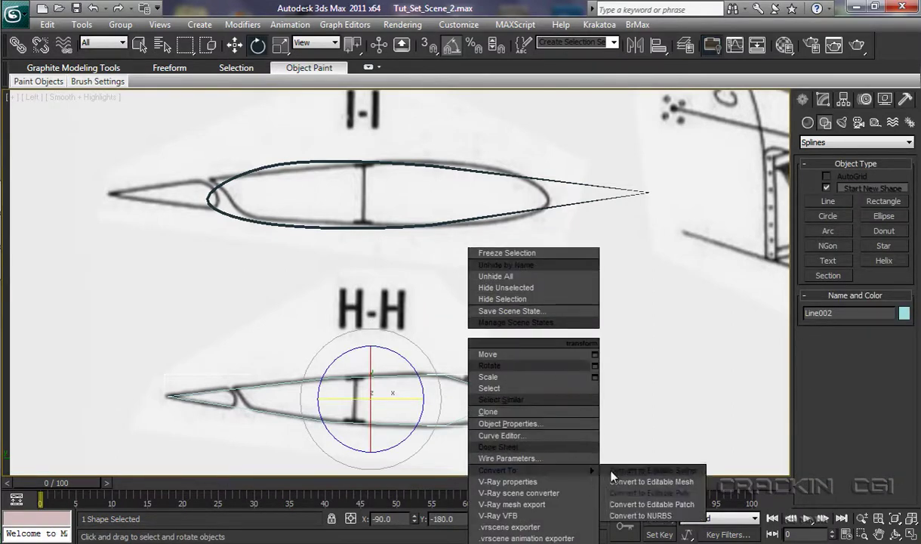
left_click(639, 470)
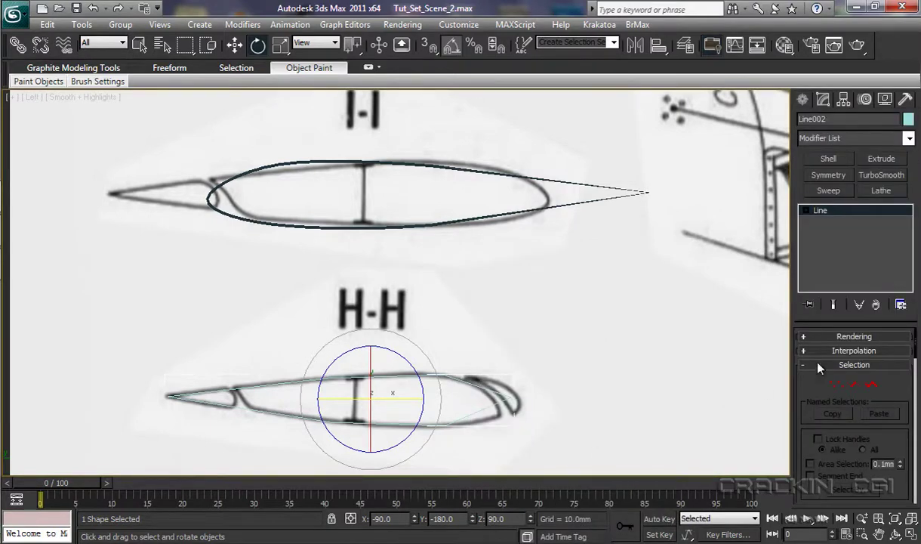
left_click(909, 118)
left_click(330, 311)
left_click(533, 355)
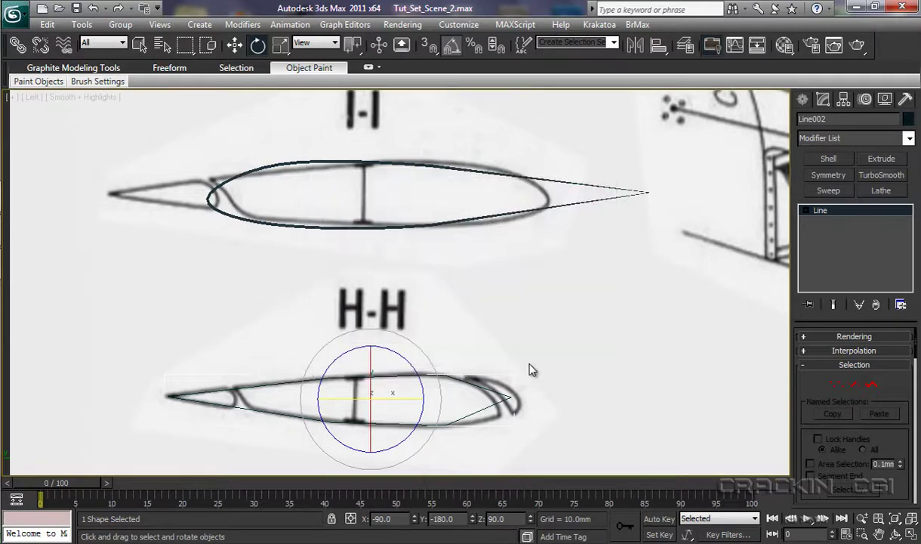
- Select the outline's vertices at Vertex level, ready to move
left_click(805, 211)
left_click(829, 222)
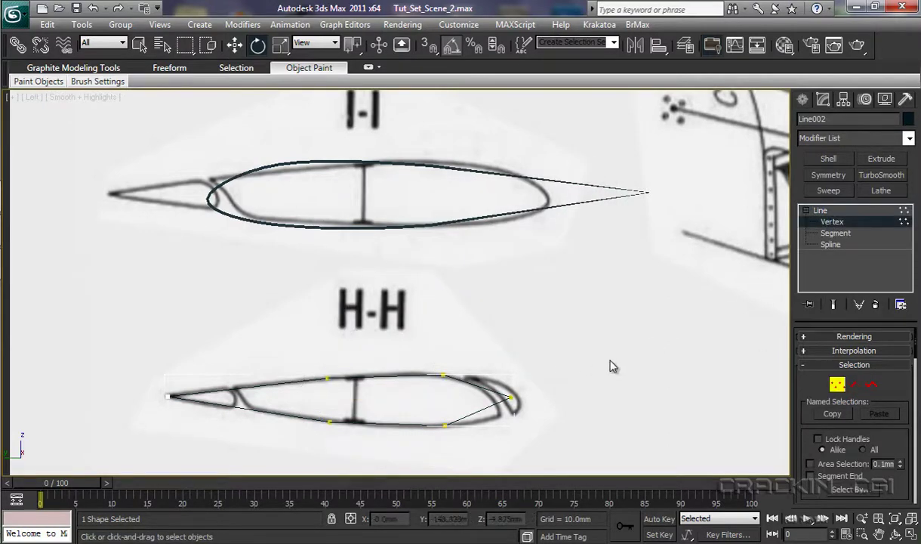
left_click_drag(613, 367, 294, 446)
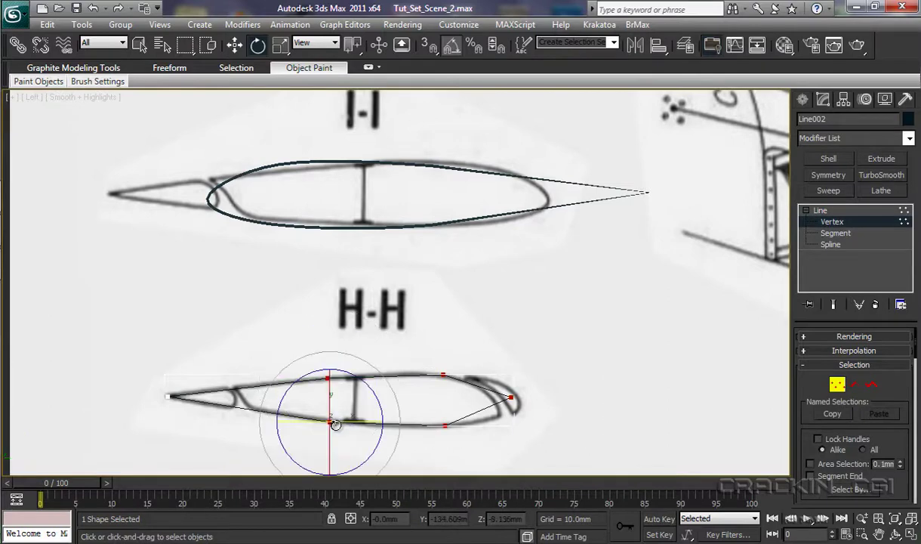
left_click(235, 45)
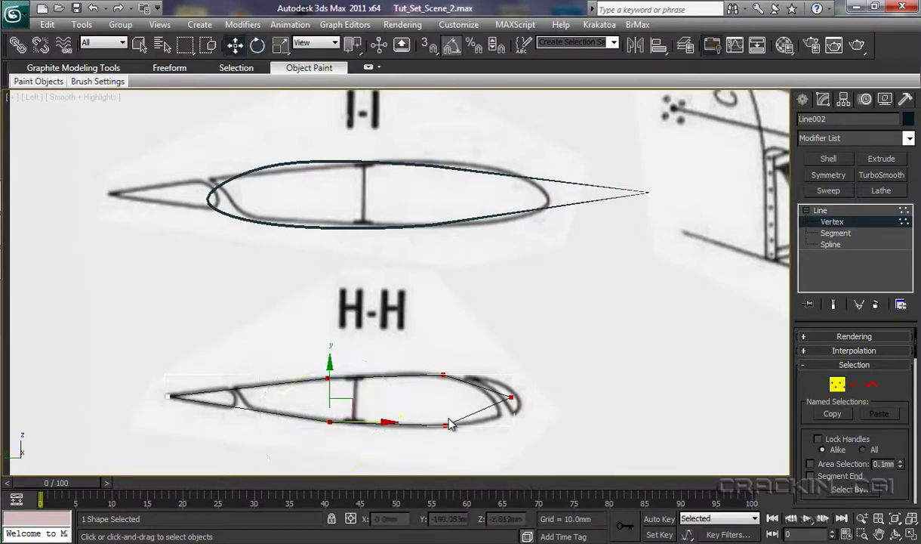
- Smooth the selected vertices and move the right-end vertices onto the drawn edge
right_click(444, 350)
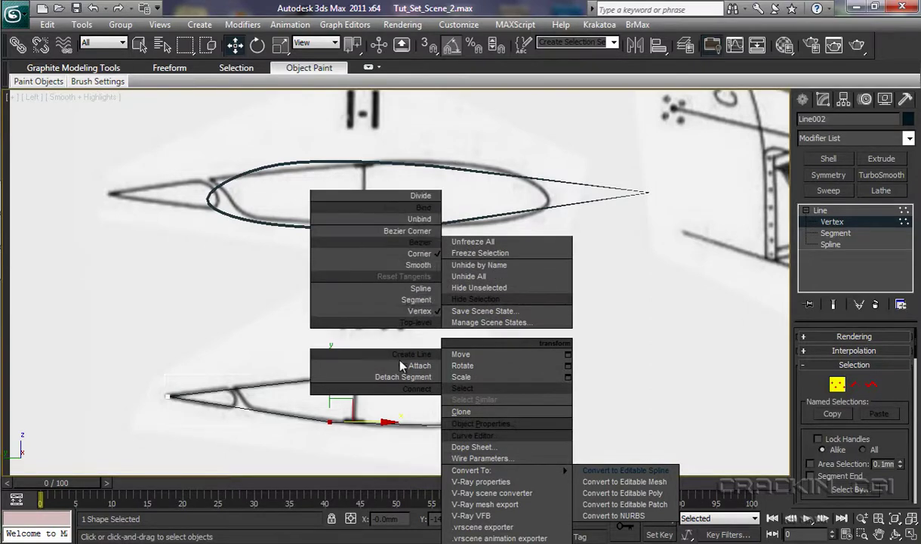
left_click(417, 265)
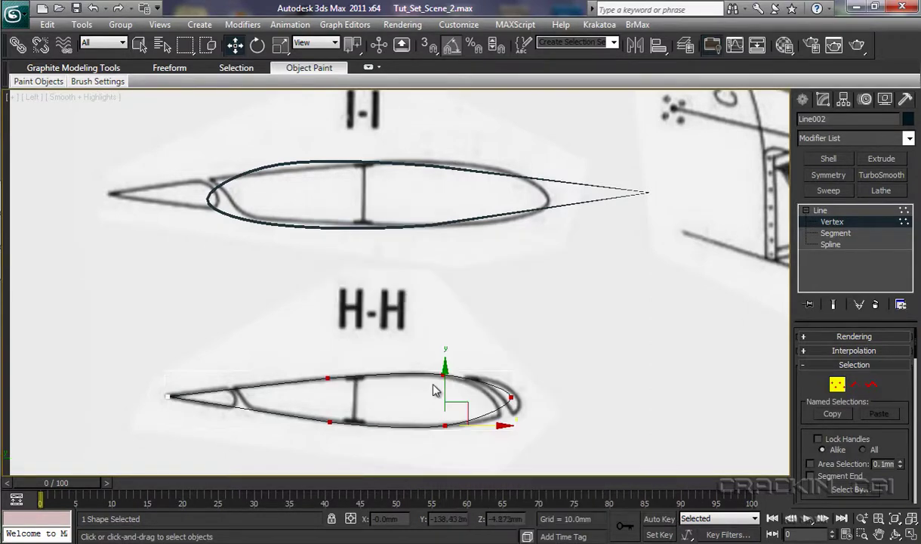
left_click(512, 396)
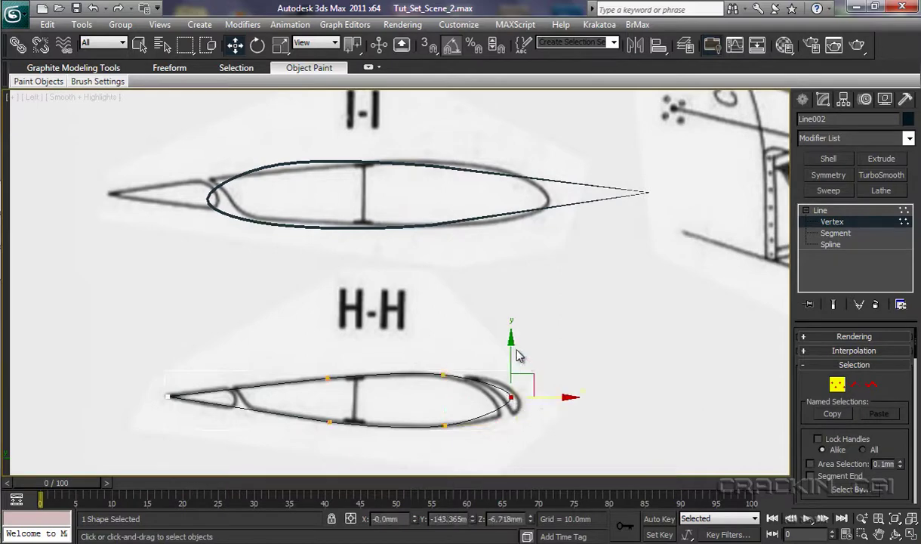
left_click_drag(513, 343, 514, 347)
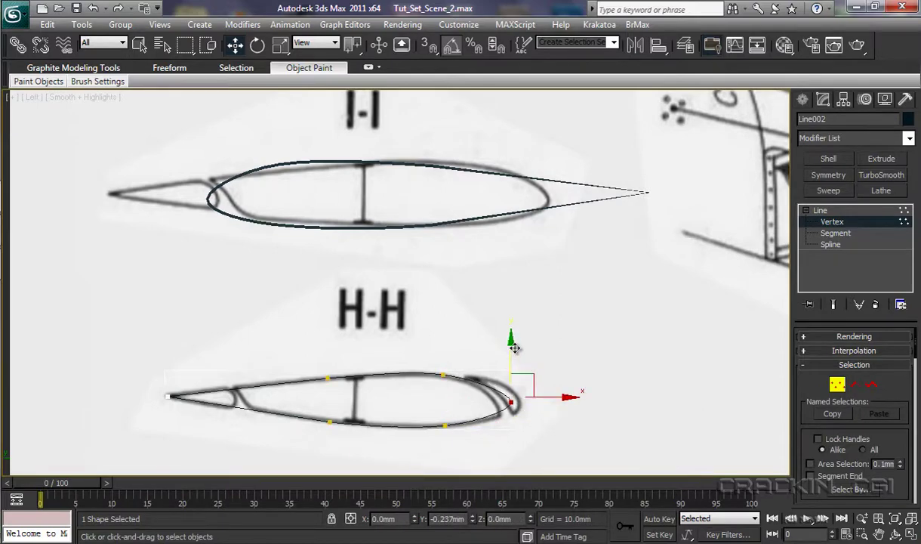
left_click_drag(435, 366, 469, 436)
left_click_drag(502, 374, 510, 377)
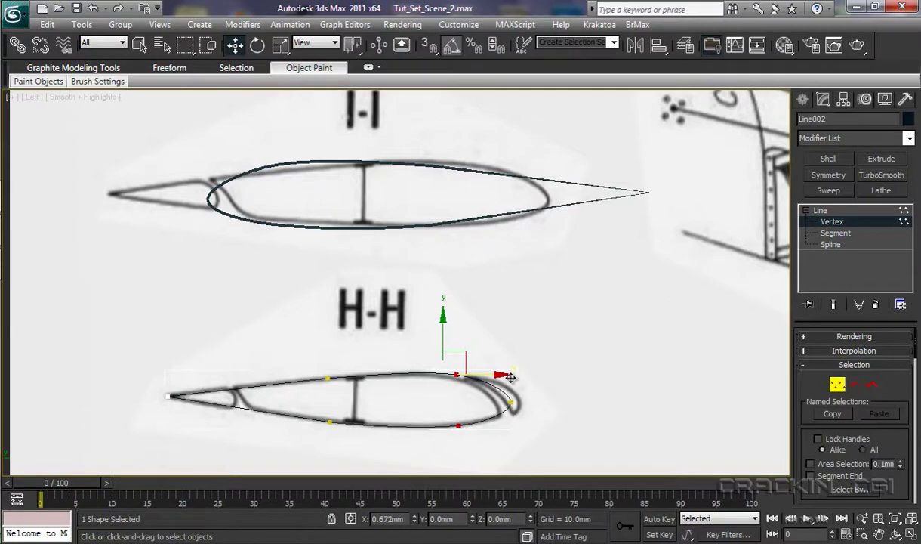
- Nudge the upper right-end vertex and the two left vertices into place, then return to Line level
left_click(456, 388)
left_click(457, 374)
left_click_drag(457, 330, 457, 334)
left_click_drag(306, 360, 340, 438)
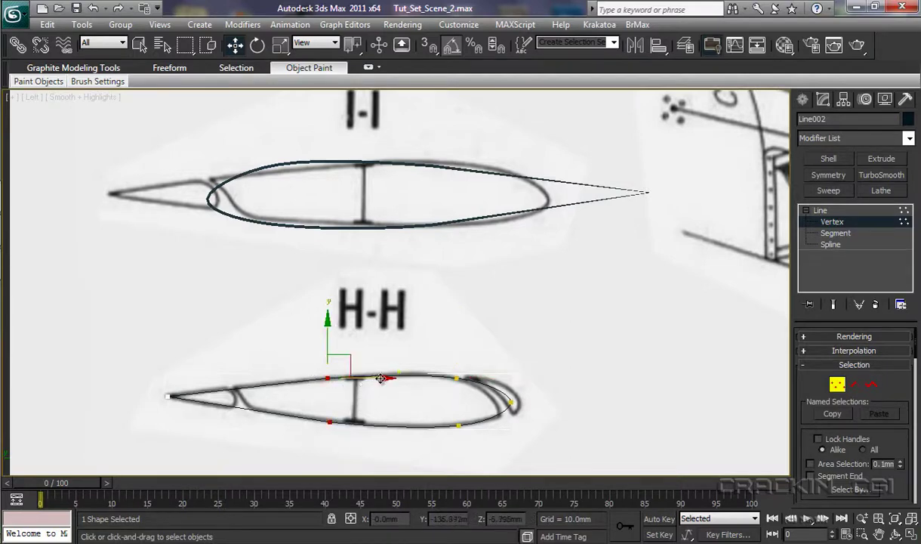
left_click_drag(379, 378, 375, 380)
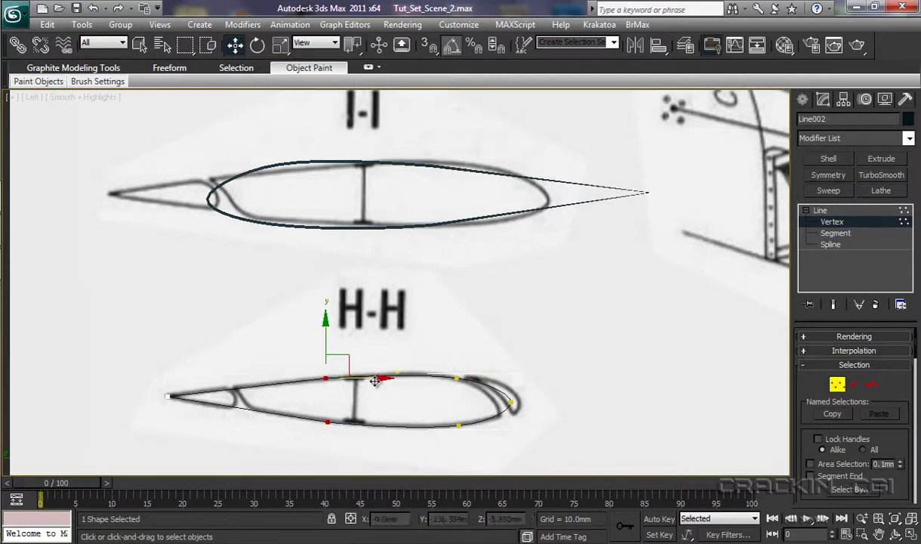
left_click(541, 418)
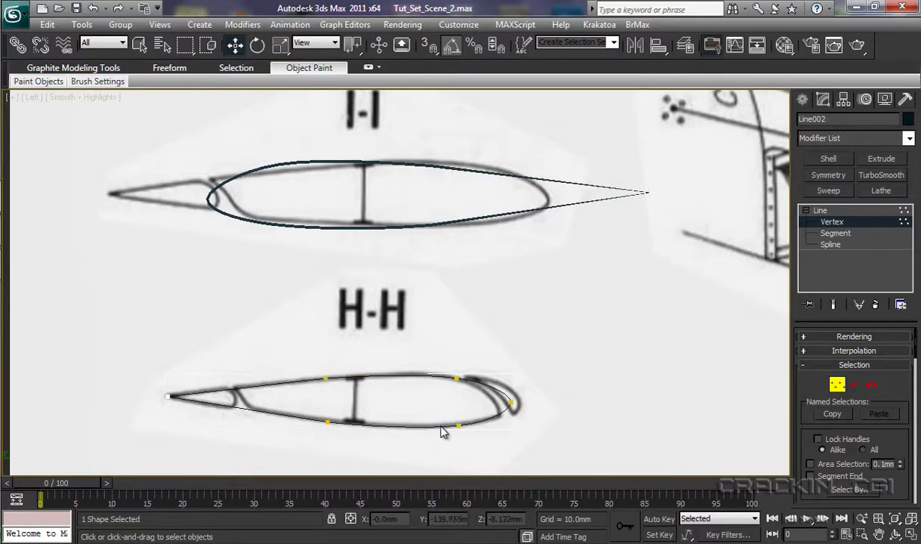
left_click(821, 211)
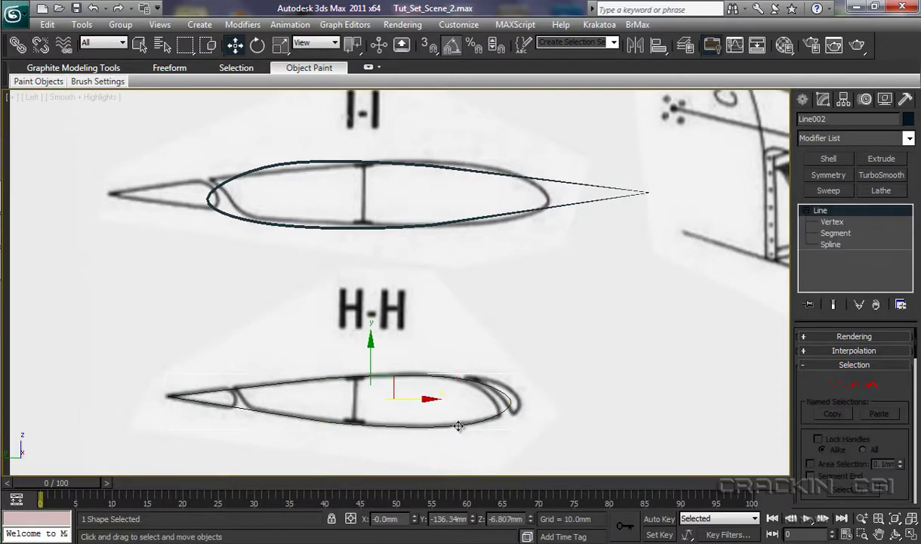
- Extrude, shell and convert Line002 to an Editable Poly, then rotate it 180°
left_click(883, 159)
left_click(826, 159)
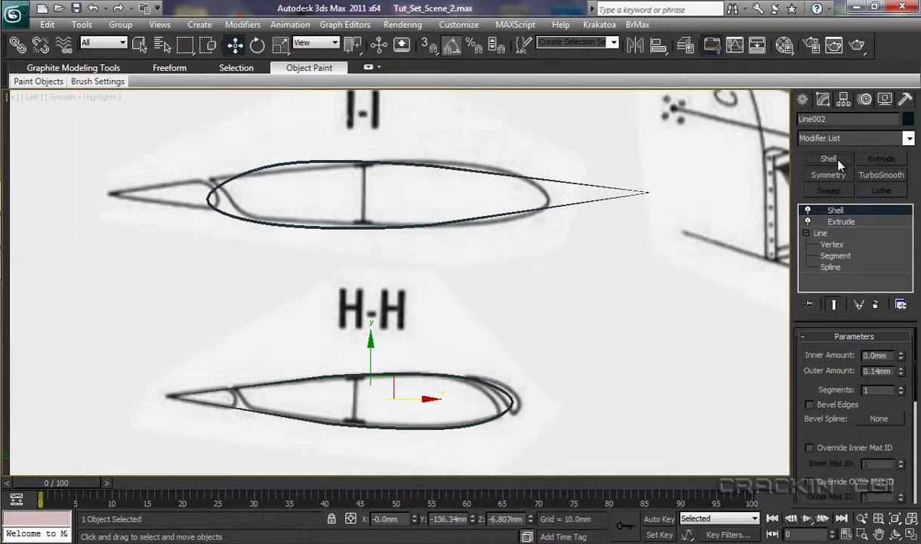
right_click(480, 422)
mouse_move(544, 470)
left_click(647, 482)
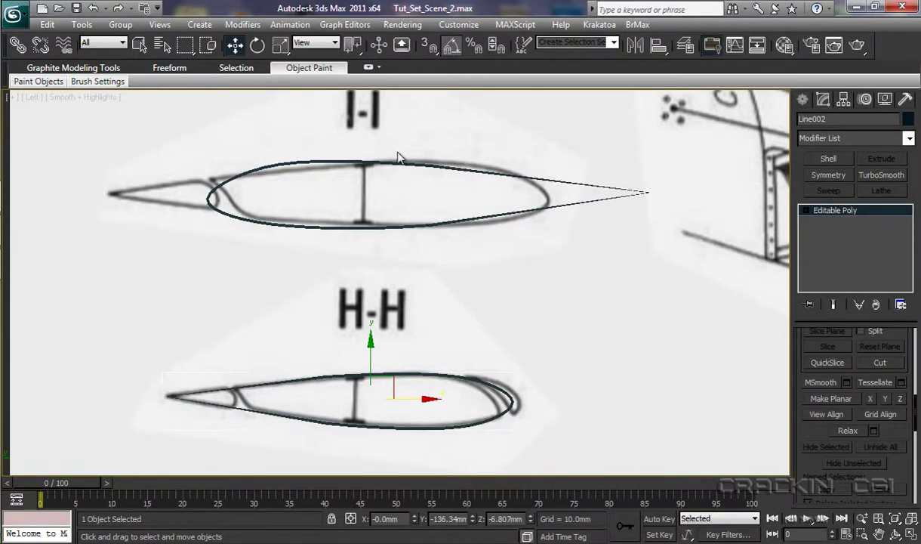
left_click(257, 45)
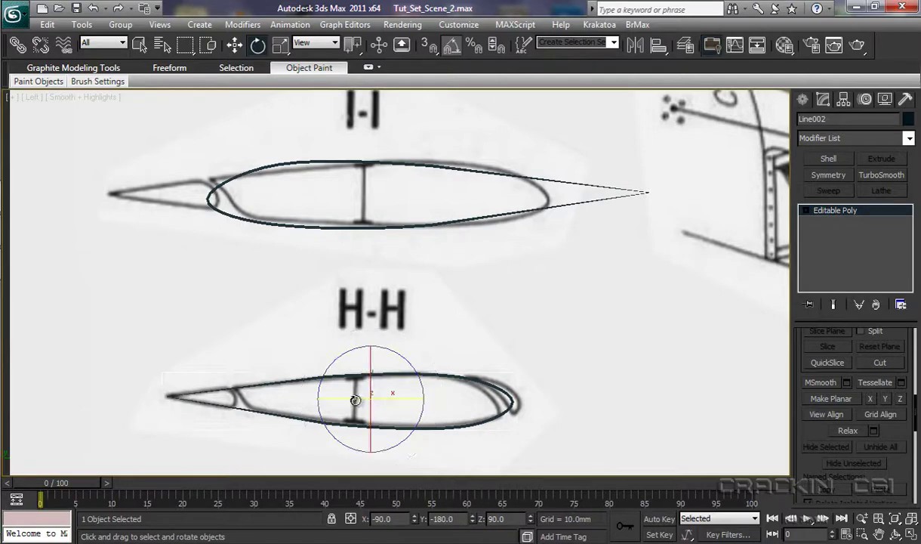
left_click_drag(354, 390, 484, 415)
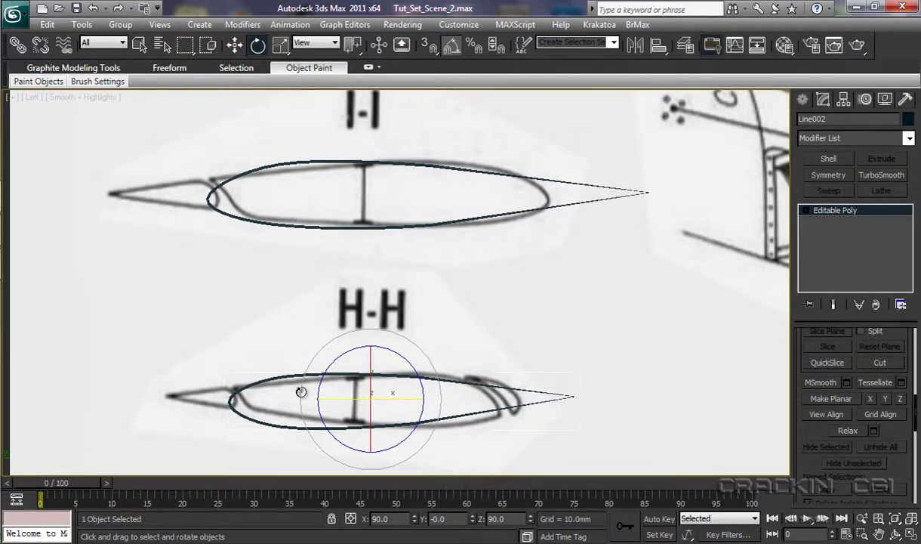
- Box-select the seven fuselage section slices A–G
left_click(496, 300)
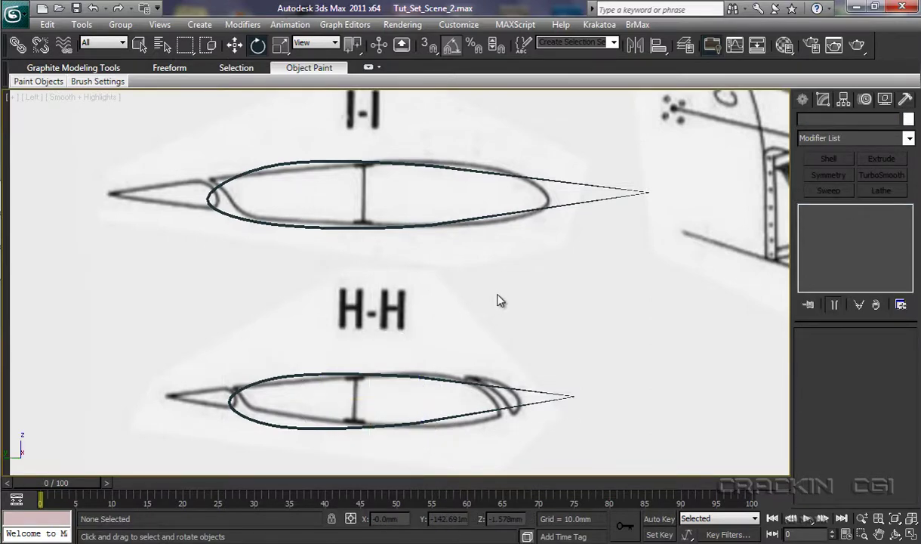
scroll(499, 299, "down", 6)
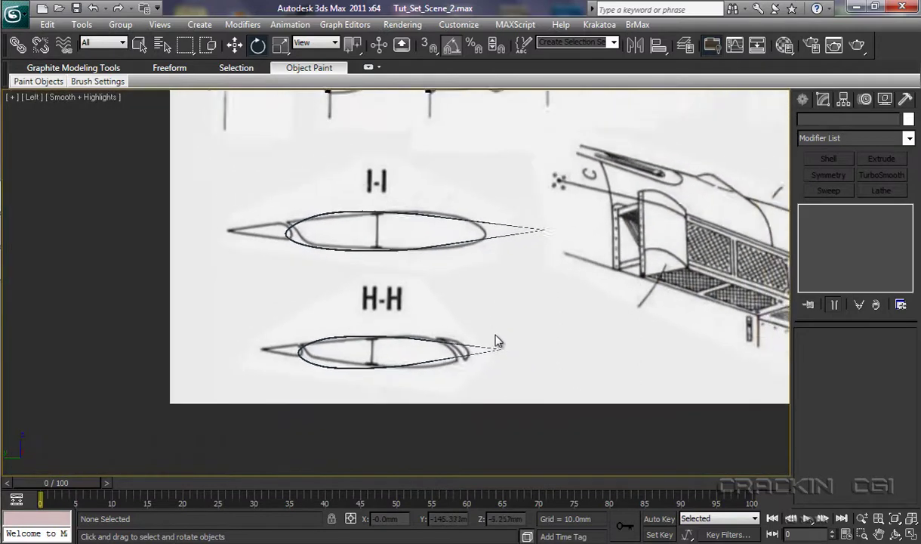
middle_click_drag(484, 311, 504, 440)
middle_click_drag(513, 352, 538, 347)
left_click_drag(285, 285, 737, 193)
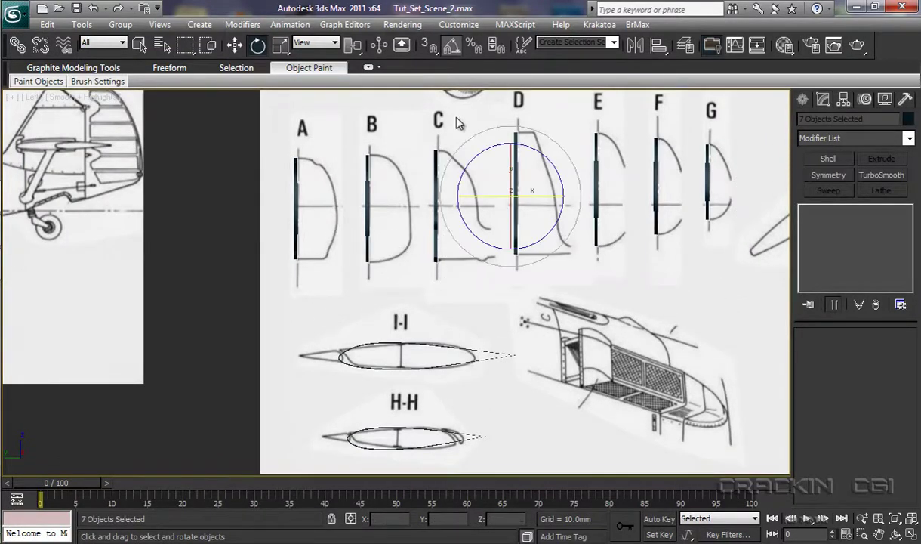
key("w")
- Move the seven slices left along X onto the side-view fuselage
middle_click_drag(525, 263, 726, 283)
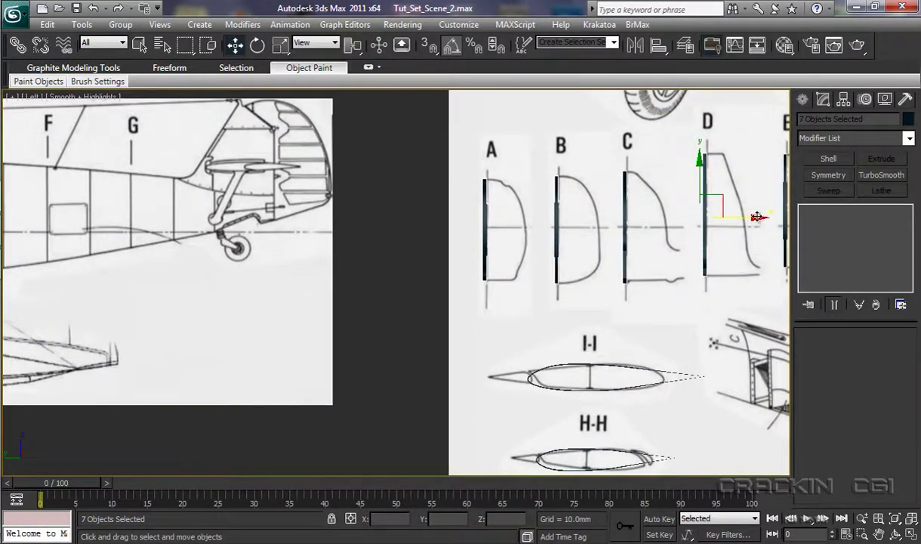
left_click_drag(751, 220, 287, 235)
middle_click_drag(270, 312, 615, 306)
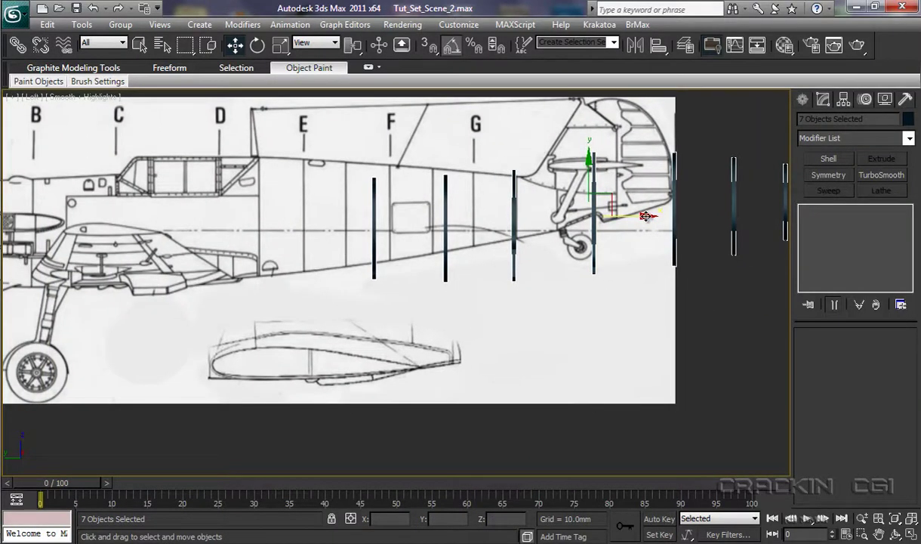
left_click_drag(648, 216, 306, 260)
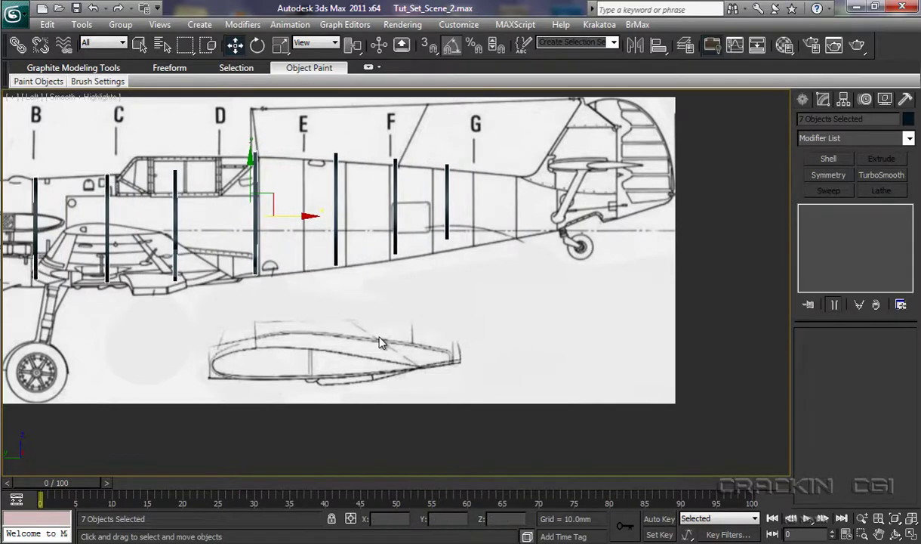
- Move slices A, B, C and D onto their section lines, lowering each slightly
middle_click_drag(382, 342, 544, 331)
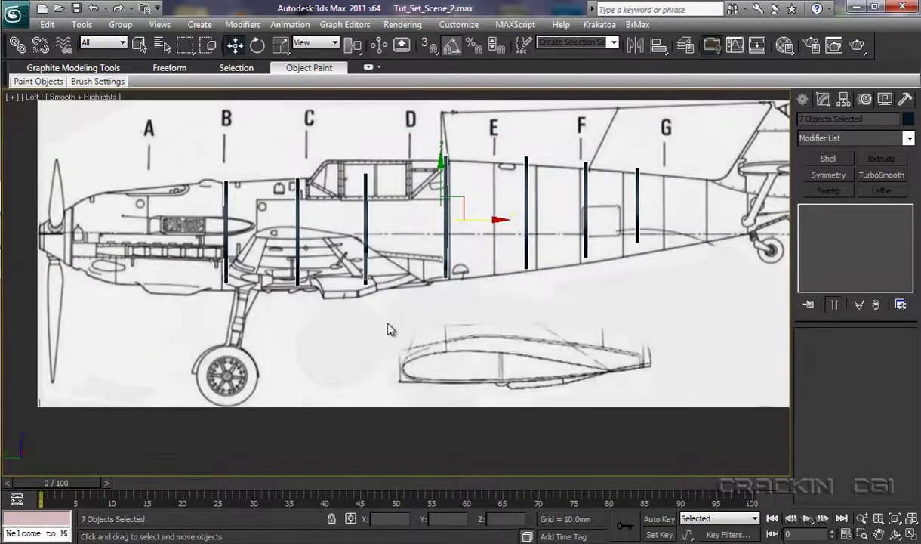
left_click(226, 230)
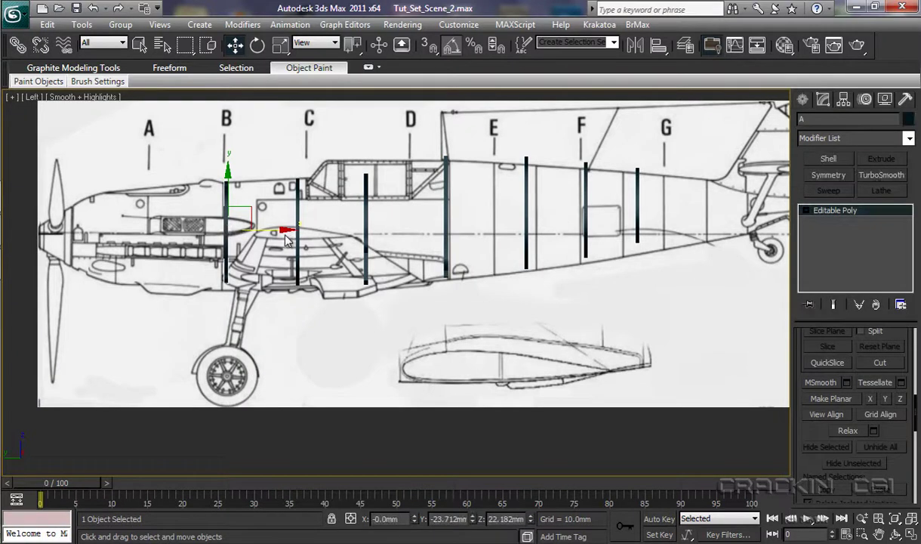
left_click_drag(285, 230, 208, 240)
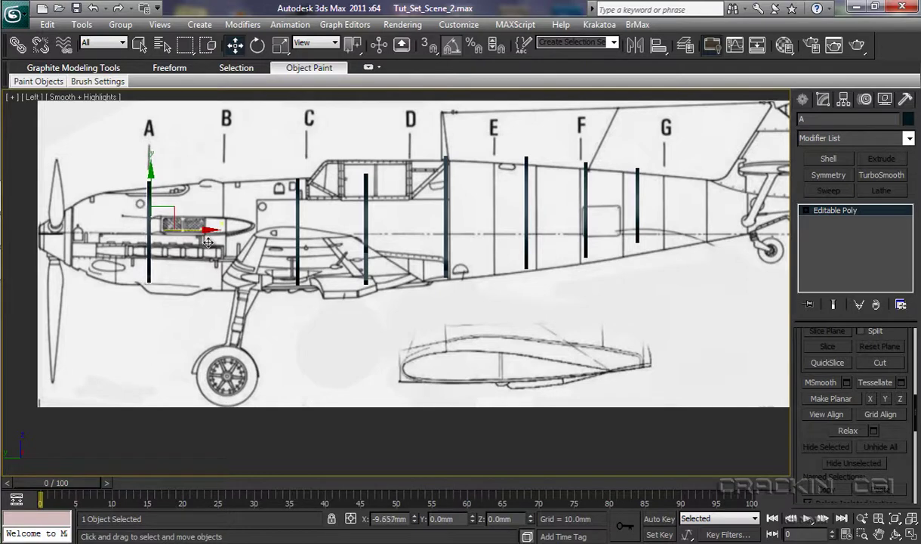
left_click_drag(150, 169, 151, 177)
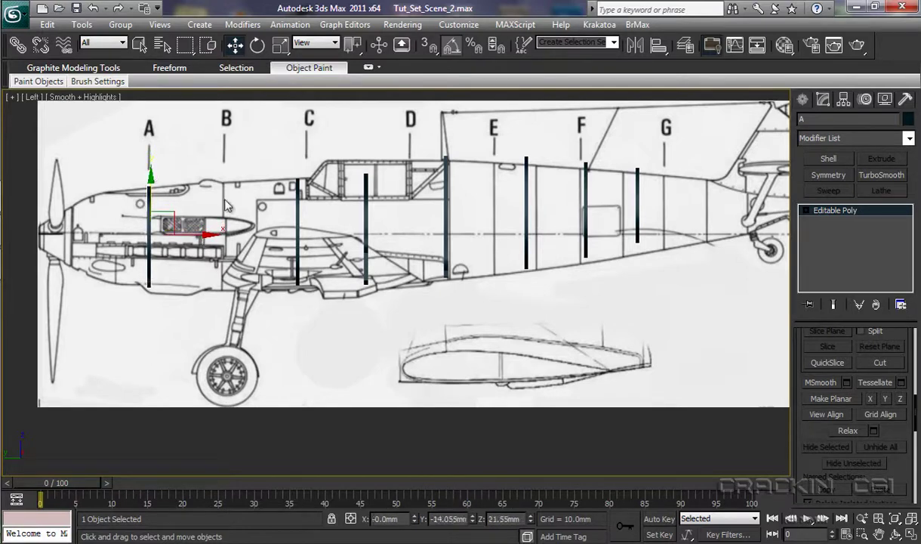
left_click(297, 229)
left_click_drag(338, 223, 277, 230)
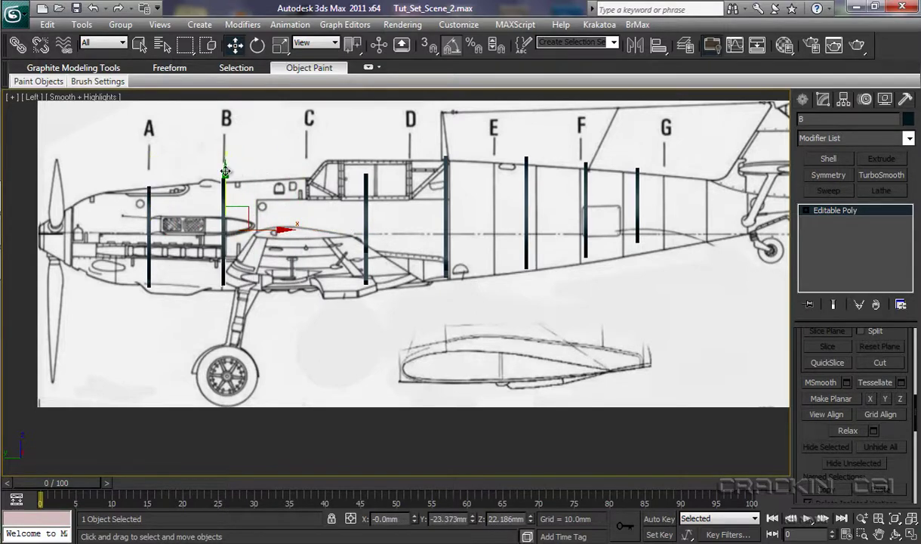
left_click_drag(225, 172, 225, 177)
left_click(366, 216)
left_click_drag(408, 227, 343, 219)
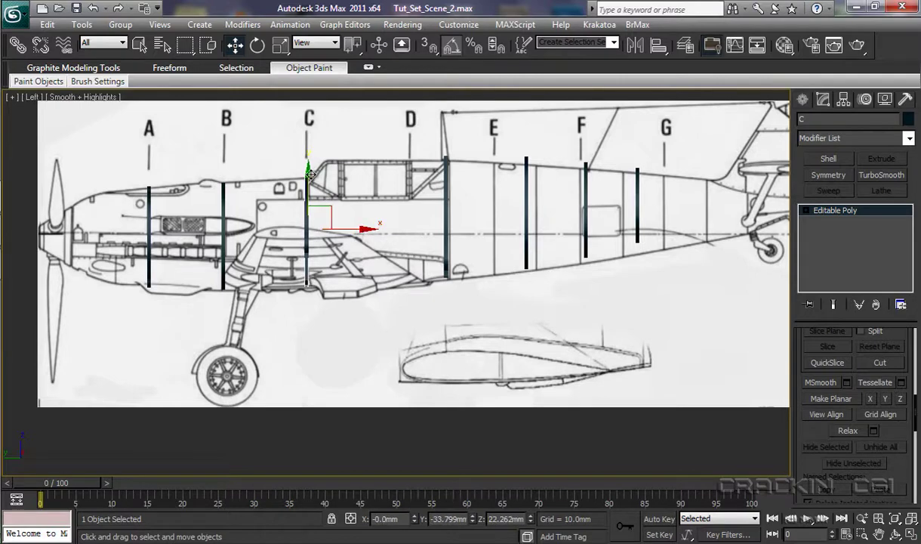
left_click_drag(308, 174, 308, 179)
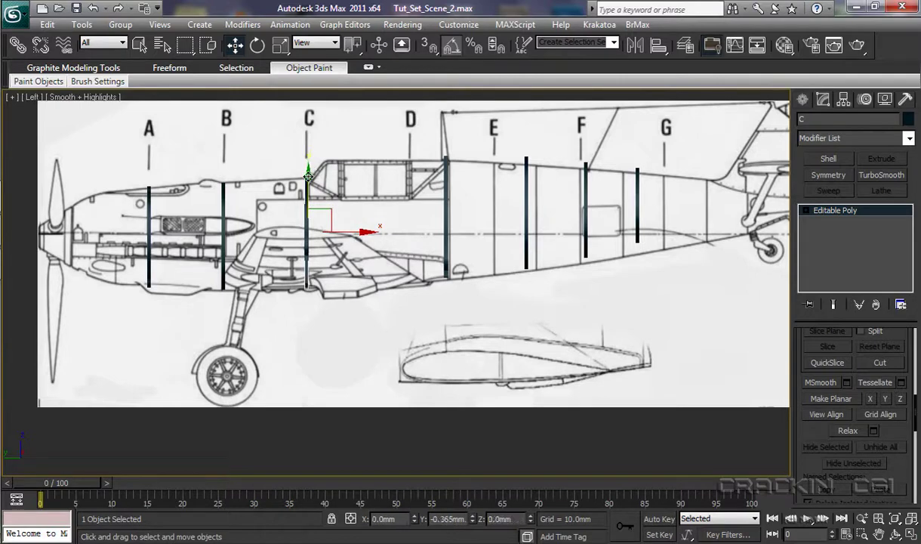
left_click(446, 192)
left_click_drag(500, 228, 465, 240)
left_click_drag(411, 174, 411, 180)
- Place slices E, F and G on their section lines, then pan to the airfoil sections sheet
left_click(526, 191)
left_click_drag(573, 227, 540, 226)
left_click_drag(497, 172, 497, 180)
left_click(584, 199)
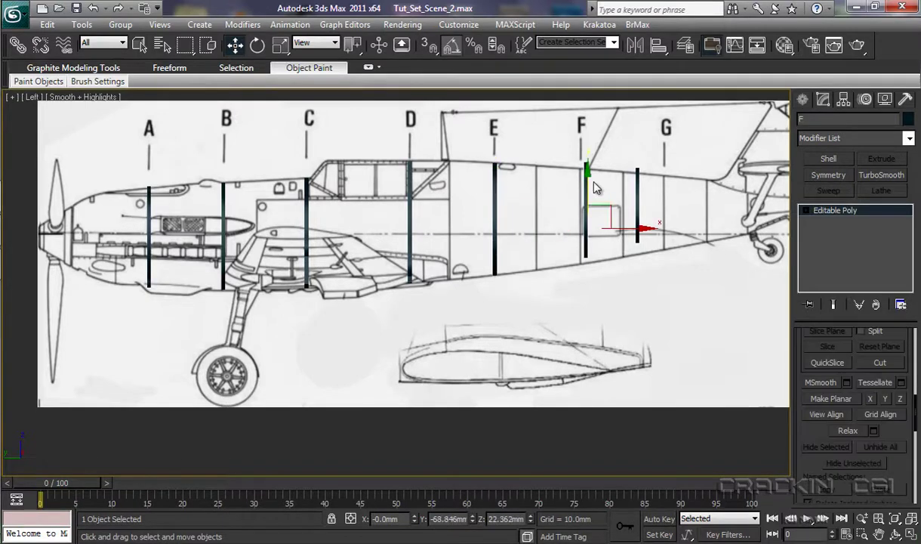
left_click_drag(588, 177, 588, 183)
left_click_drag(641, 235, 639, 237)
left_click(639, 223)
left_click_drag(685, 227, 711, 231)
left_click_drag(668, 173, 671, 185)
mouse_move(624, 289)
middle_mouse_down()
mouse_move(537, 196)
mouse_move(378, 222)
middle_mouse_up()
middle_click_drag(604, 319, 404, 248)
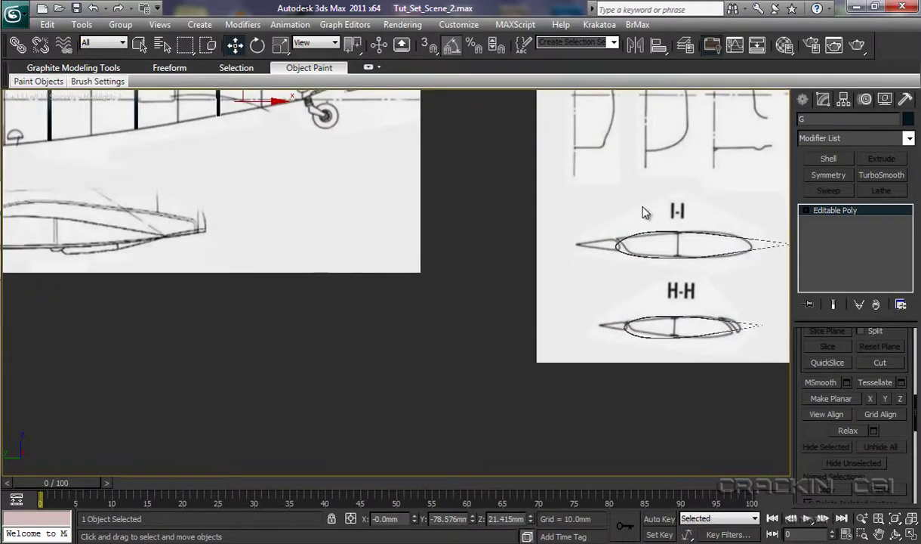
- Select both airfoil outlines and move them beside the wing profile drawing below the fuselage
left_click(688, 336, "ctrl")
left_click_drag(756, 285, 339, 301)
middle_click_drag(343, 304, 591, 344)
left_click_drag(479, 253, 479, 184)
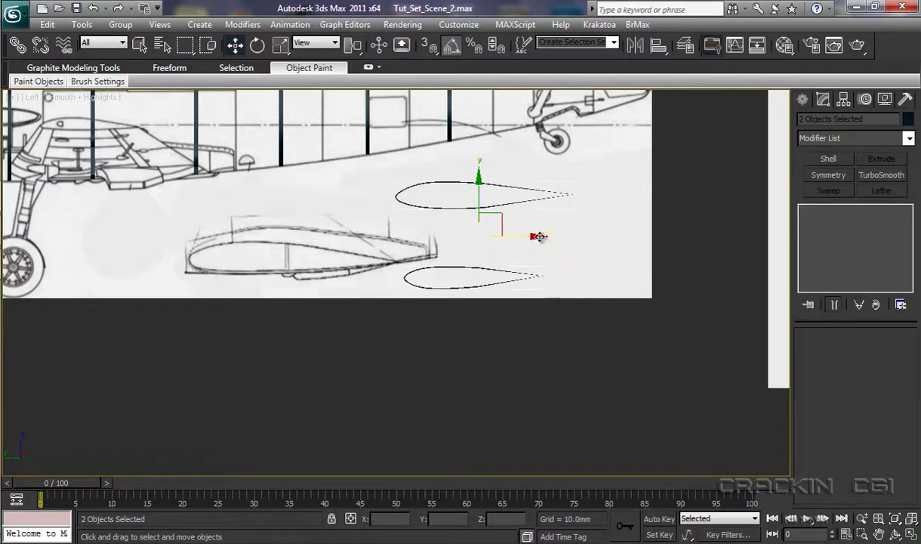
left_click_drag(538, 236, 603, 239)
middle_click_drag(342, 337, 427, 382)
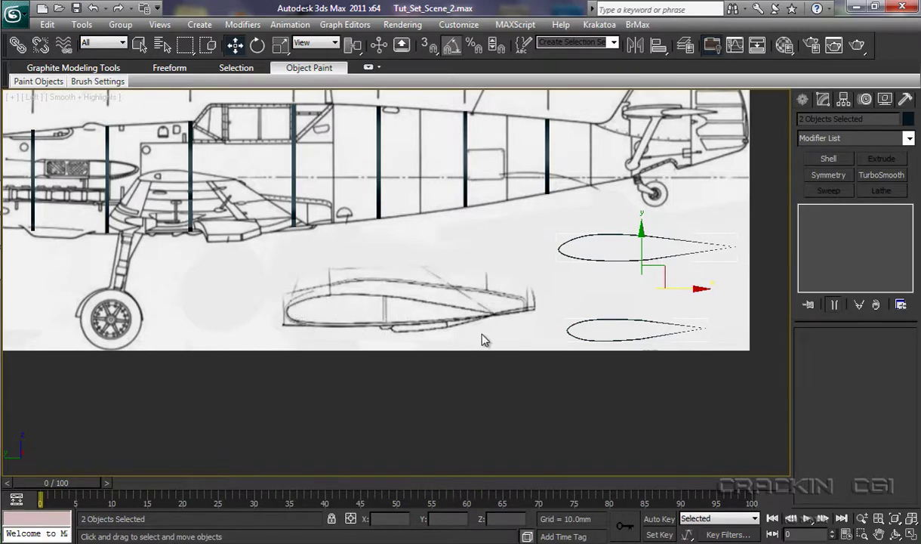
middle_click_drag(483, 340, 466, 364)
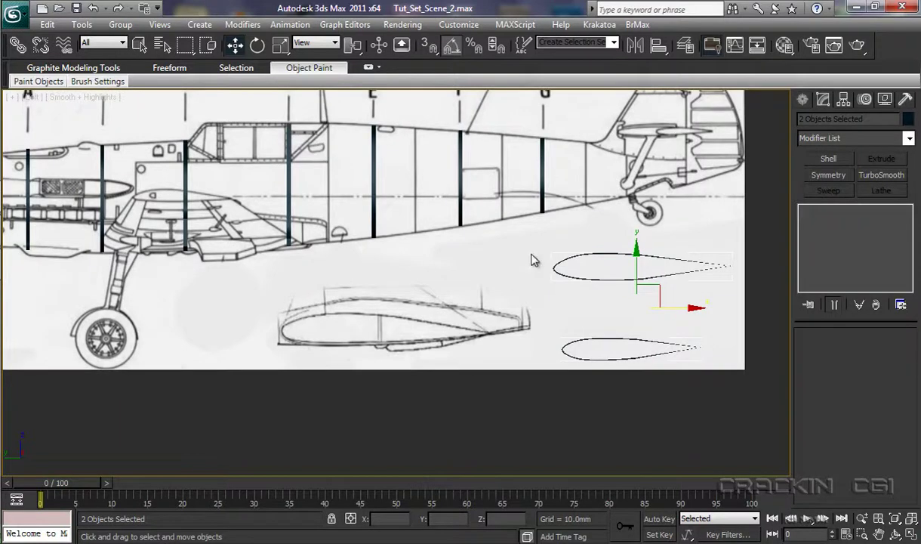
- Start a Line spline at the profile's bottom-left corner and trace up the leading edge and along the top contour
left_click(803, 100)
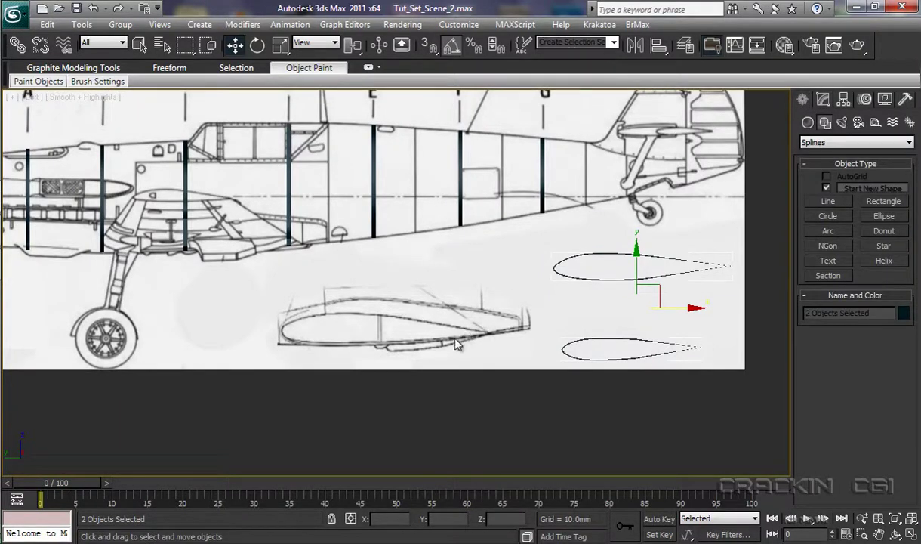
scroll(456, 336, "up", 4)
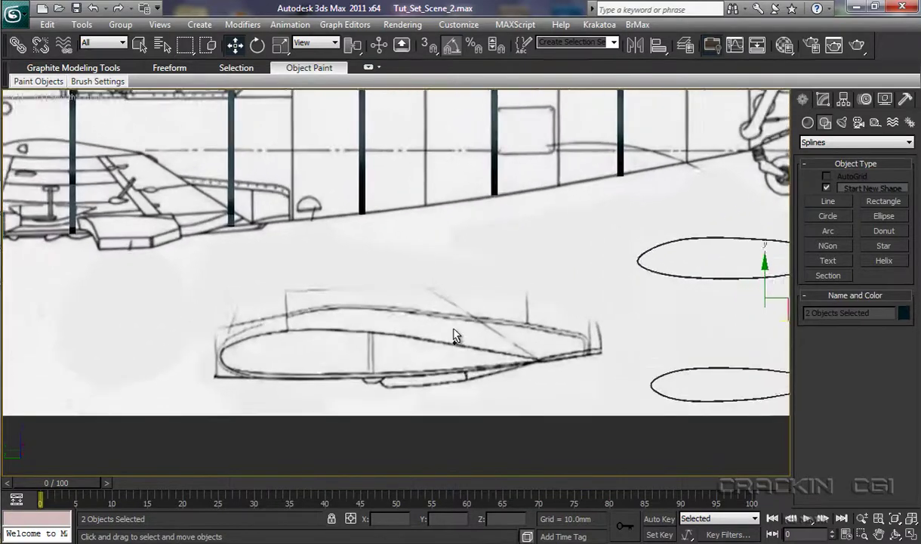
scroll(453, 293, "up", 3)
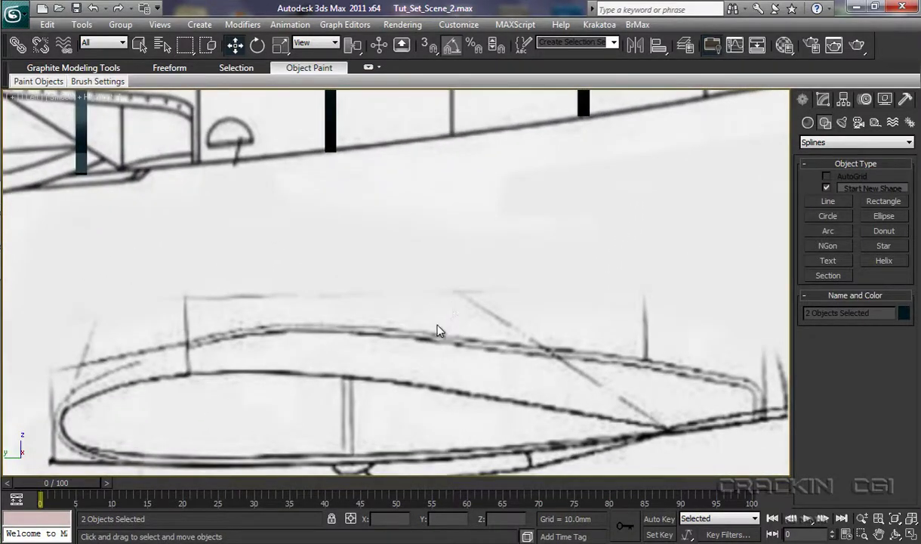
middle_click_drag(436, 322, 449, 215)
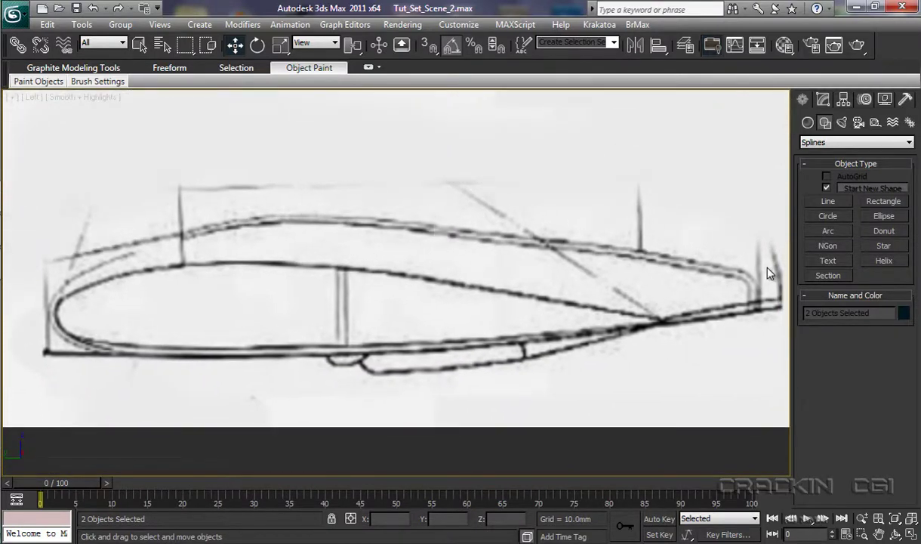
left_click(829, 202)
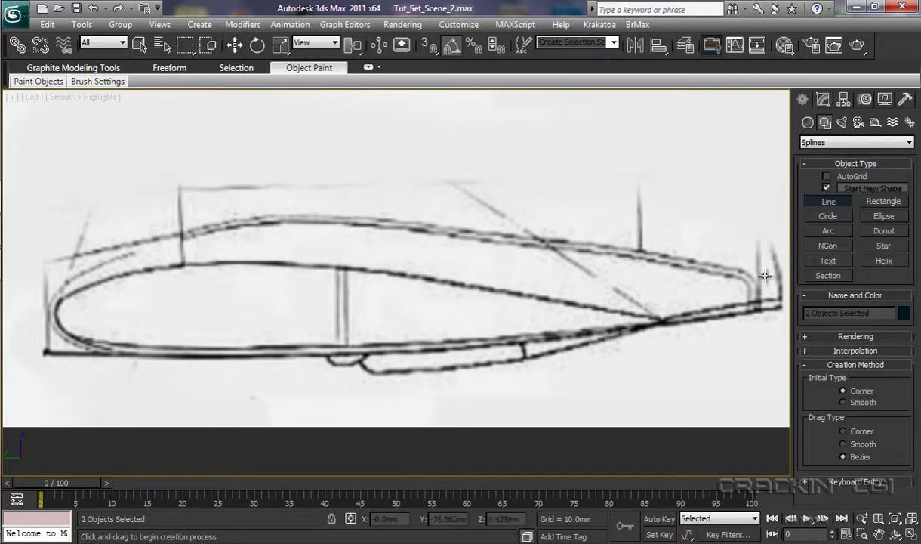
left_click(46, 352)
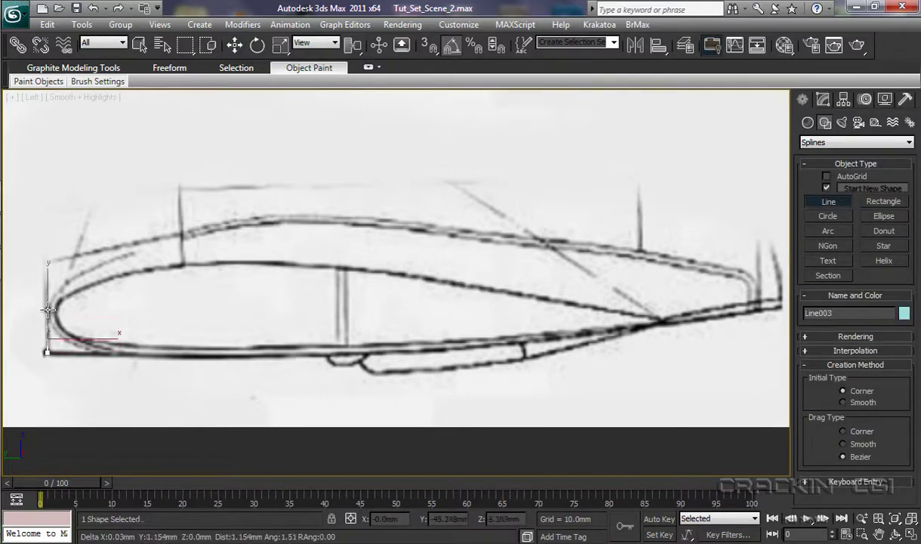
left_click(47, 260)
left_click(257, 218)
left_click(377, 219)
left_click(663, 254)
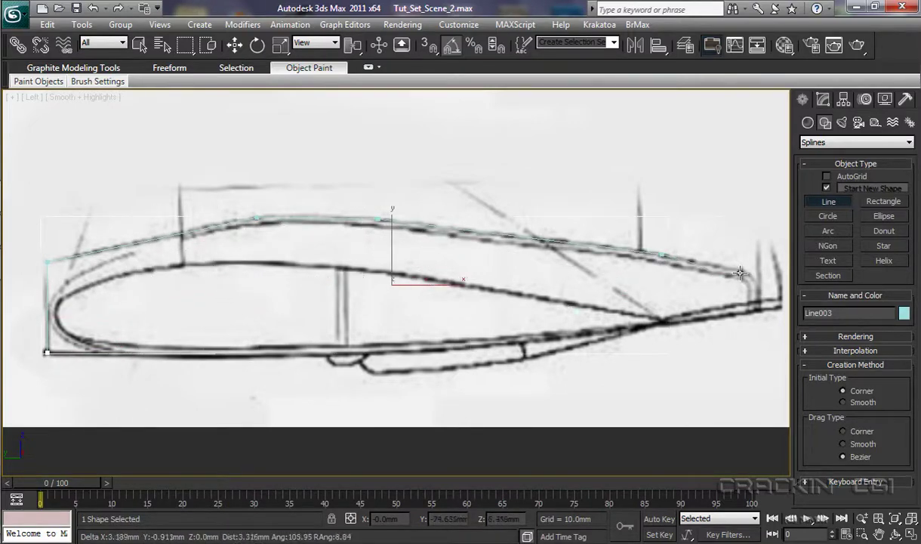
left_click(741, 272)
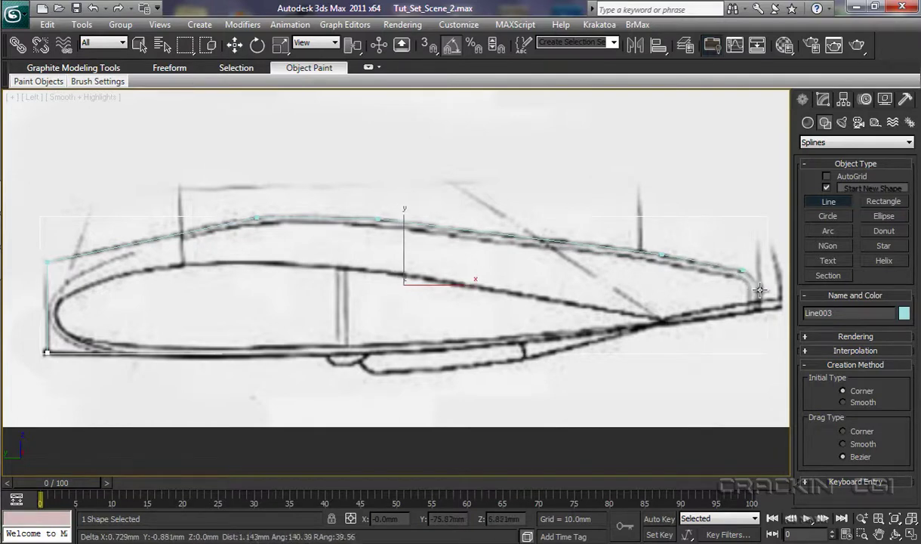
- Trace down the trailing edge and along the bottom, then close the spline at the first vertex
left_click(761, 290)
left_click(761, 310)
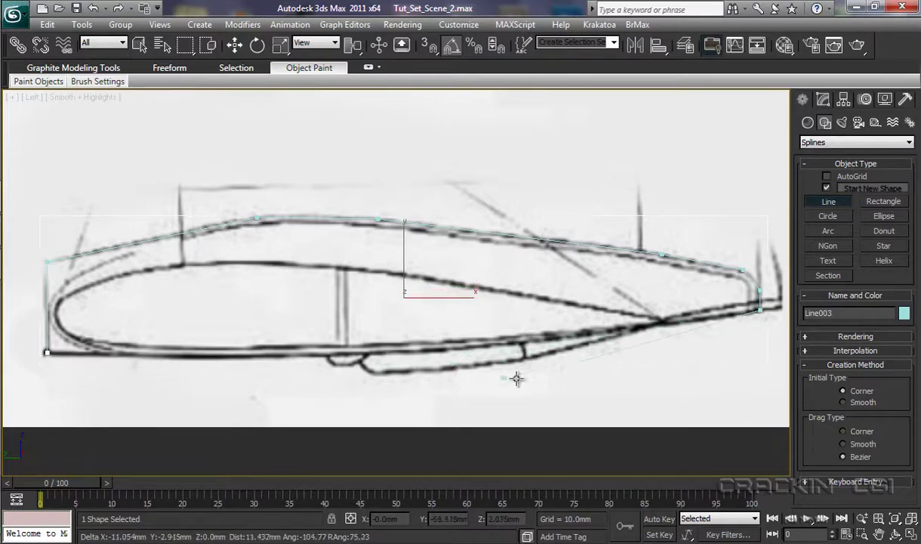
left_click(525, 342)
left_click(343, 353)
left_click(146, 356)
left_click(131, 360)
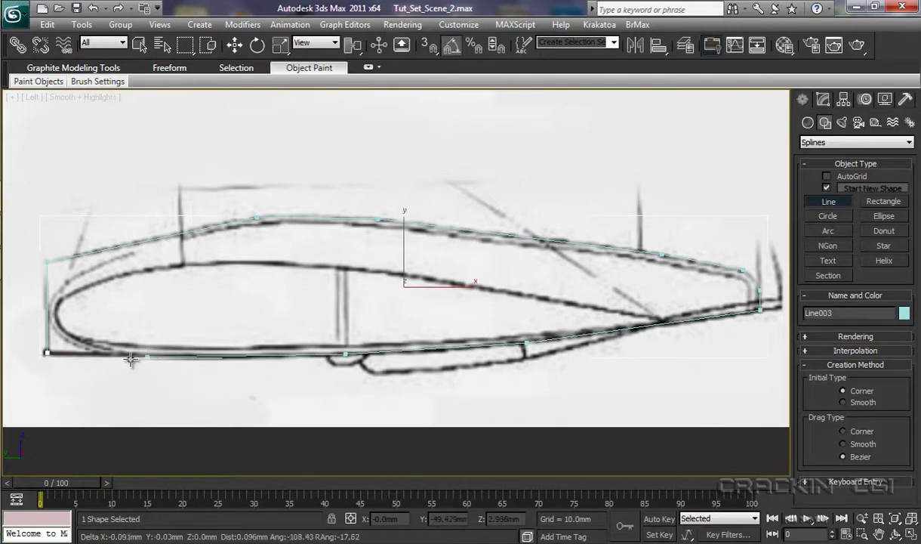
left_click(47, 352)
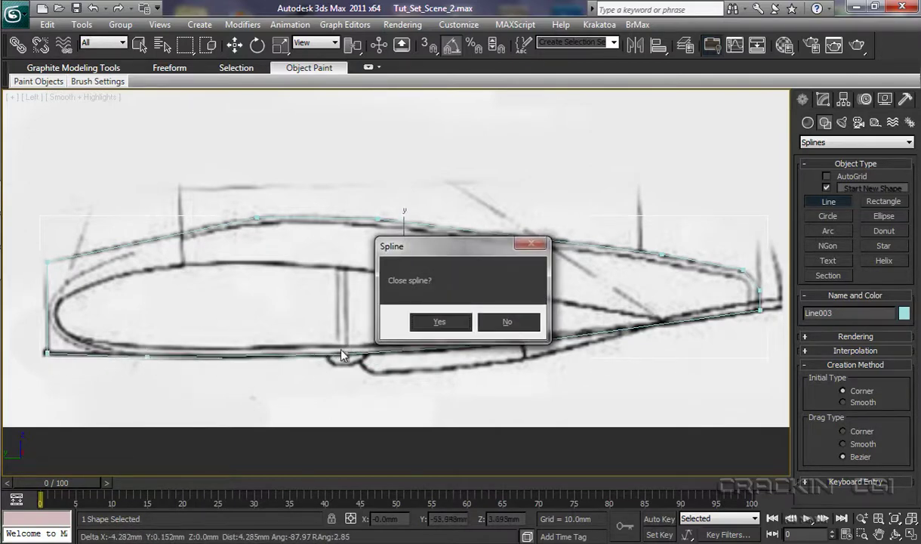
left_click(433, 323)
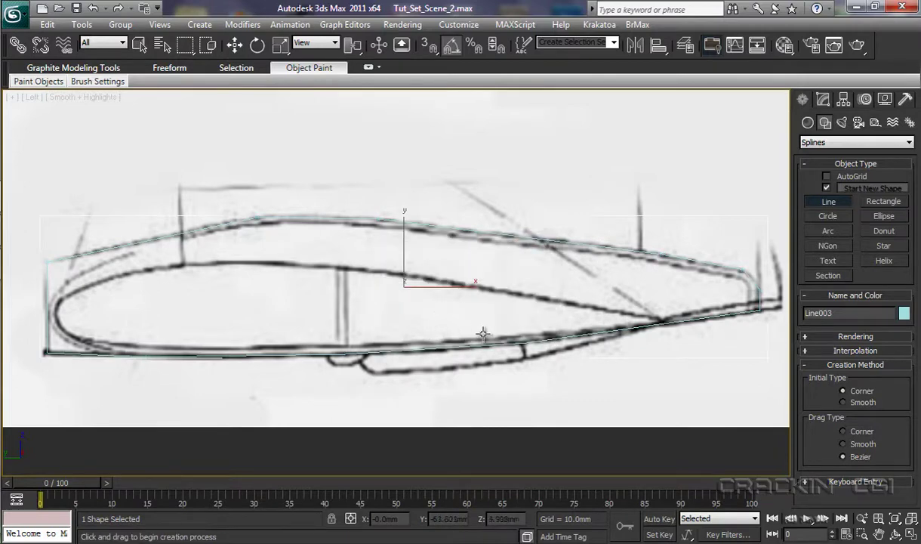
- Convert the traced outline Line003 to an editable spline
right_click(470, 348)
right_click(470, 350)
mouse_move(536, 473)
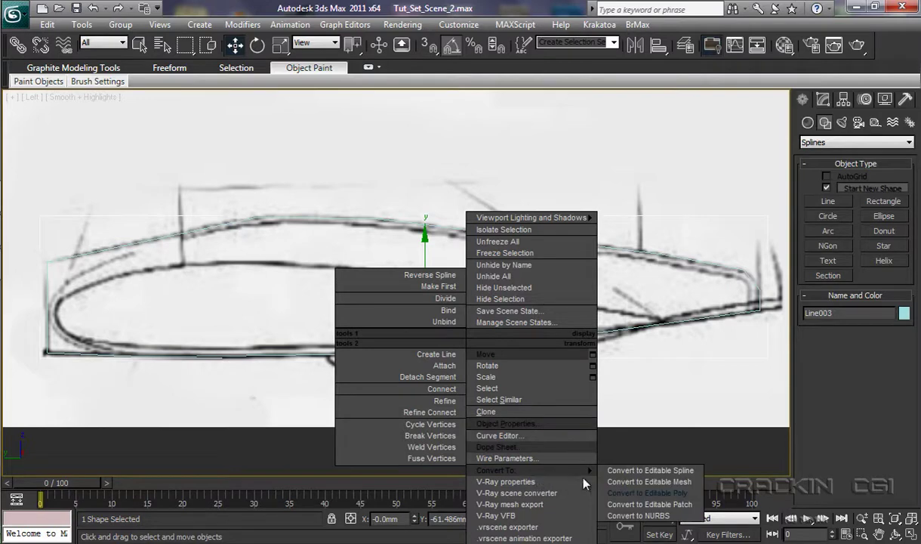
left_click(638, 471)
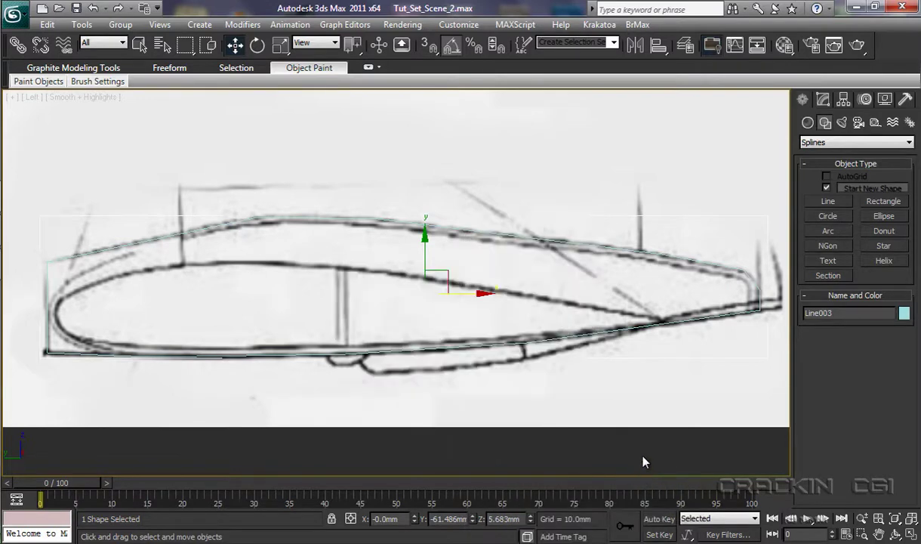
right_click(566, 332)
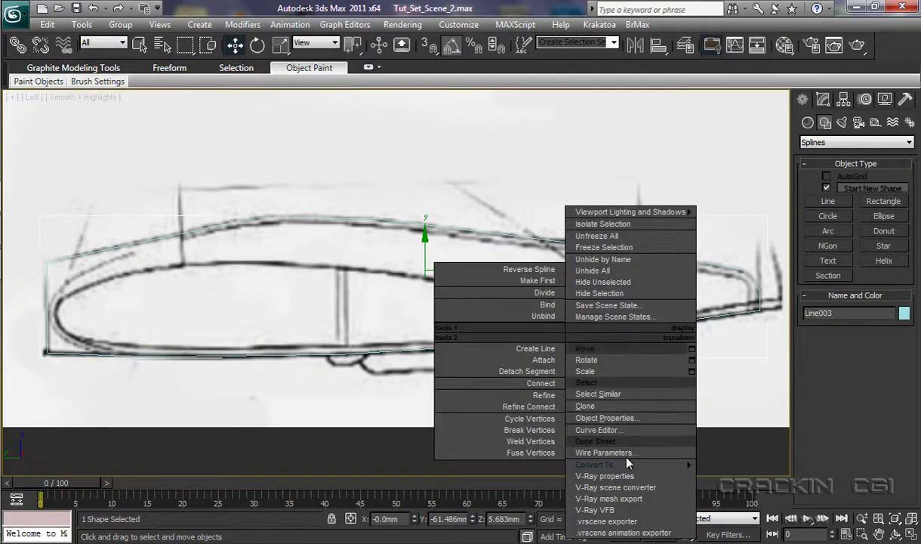
mouse_move(633, 468)
left_click(711, 466)
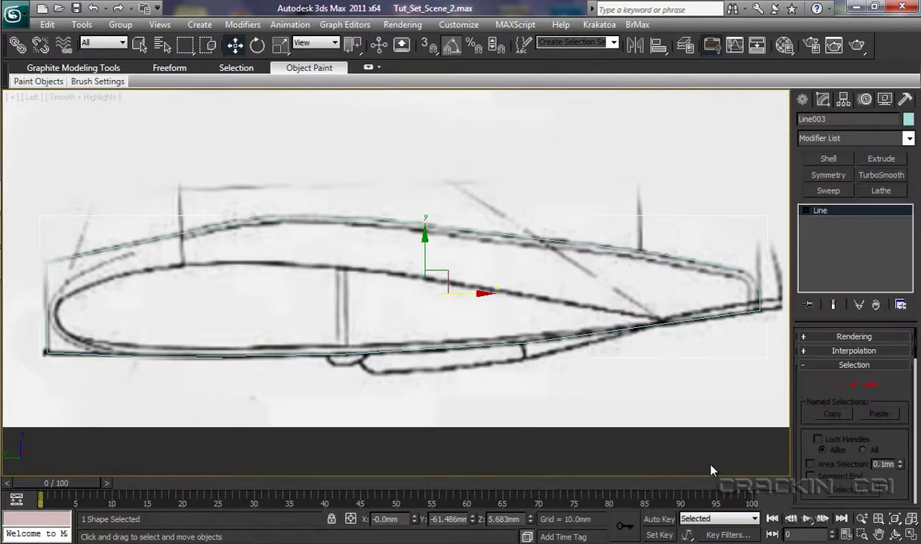
- Enter Vertex level and give Line003 a dark object colour
left_click(806, 212)
left_click(834, 222)
left_click(909, 120)
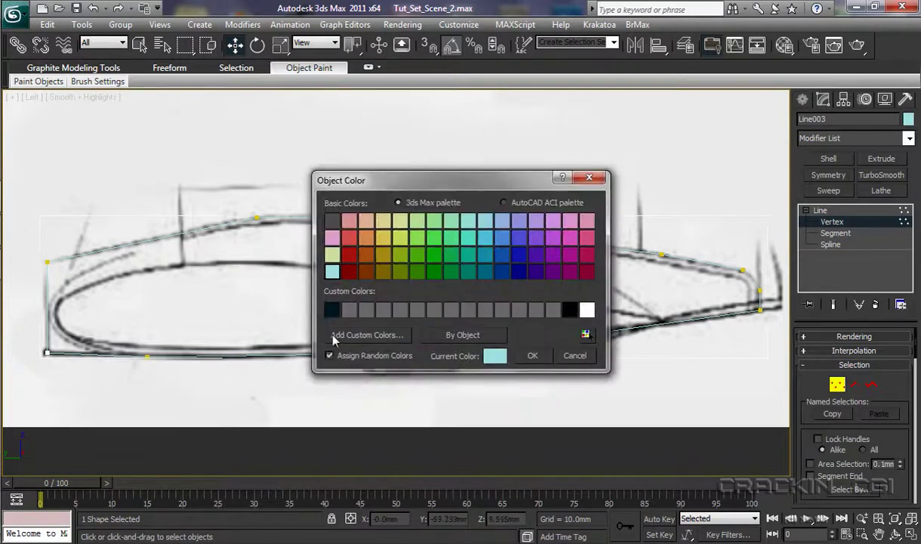
left_click(332, 309)
left_click(532, 354)
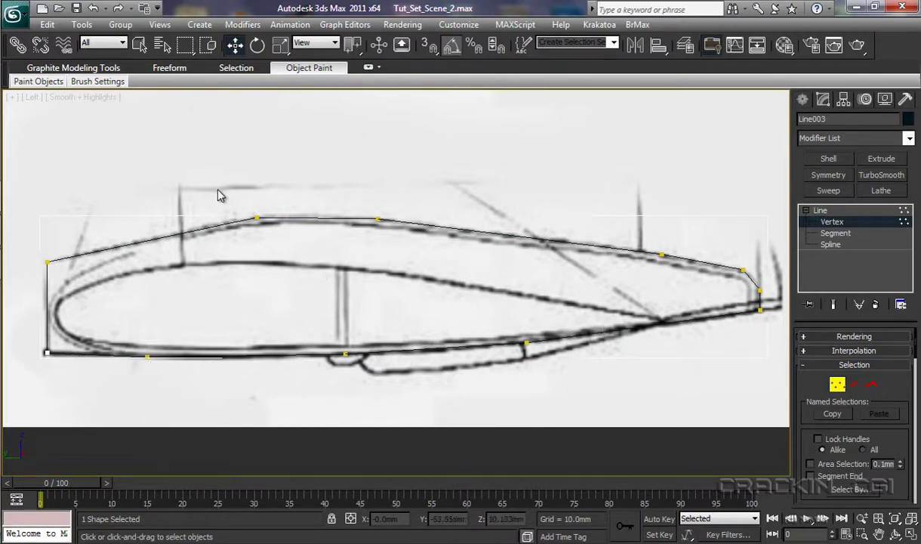
- Set the vertices along the top contour to Smooth
left_click_drag(227, 191, 746, 290)
right_click(660, 252)
left_click(613, 177)
left_click(263, 246)
- Nudge the trailing-edge vertices to match the blueprint's tail curve
left_click(254, 217)
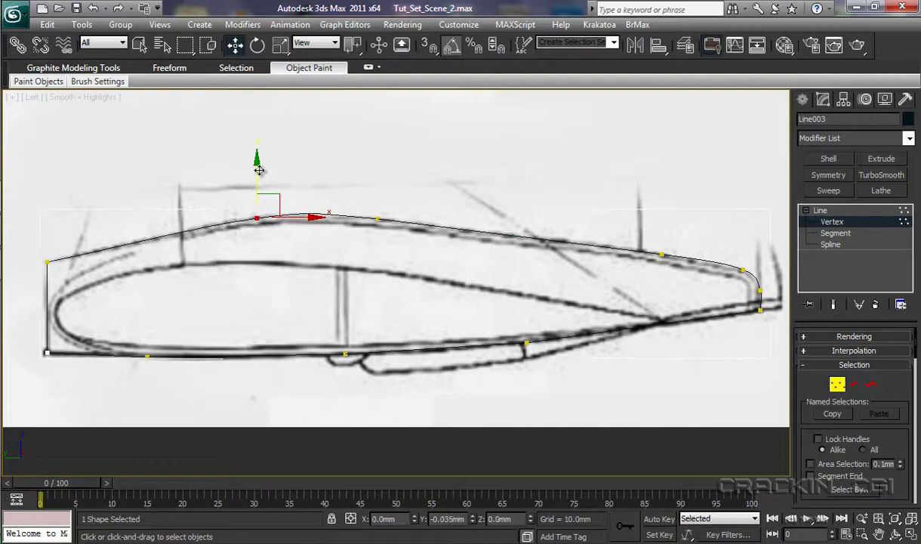
left_click(739, 268)
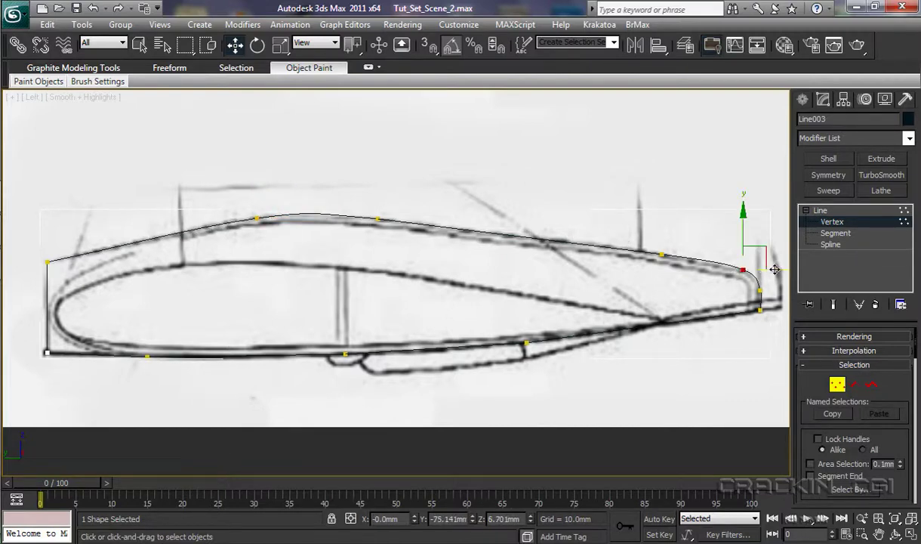
left_click_drag(774, 270, 771, 269)
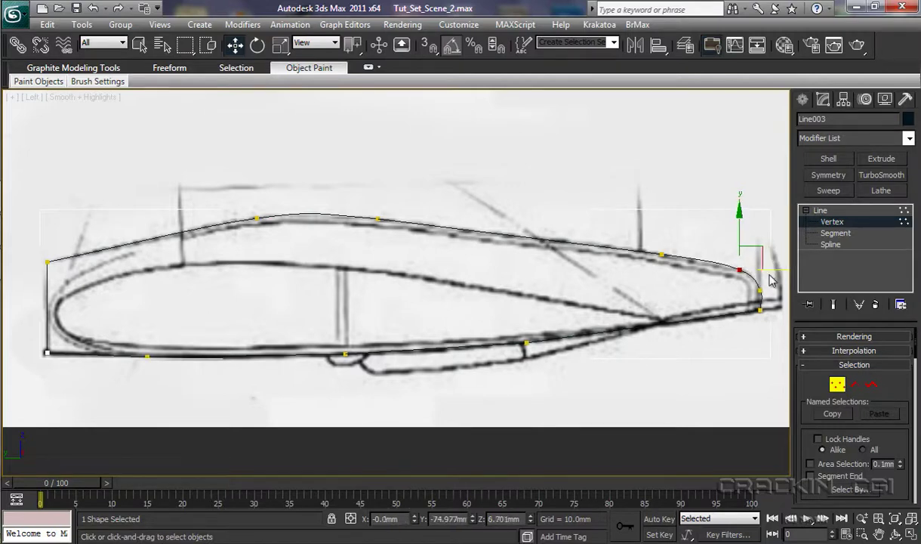
left_click(760, 291)
left_click_drag(761, 256, 779, 290)
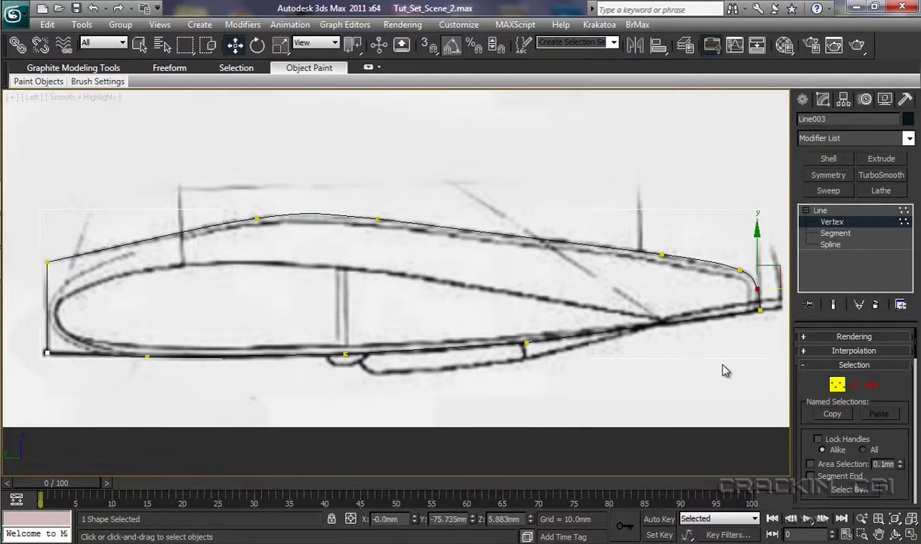
- Add Extrude and Shell modifiers to Line003 and convert it to Editable Poly
left_click(821, 214)
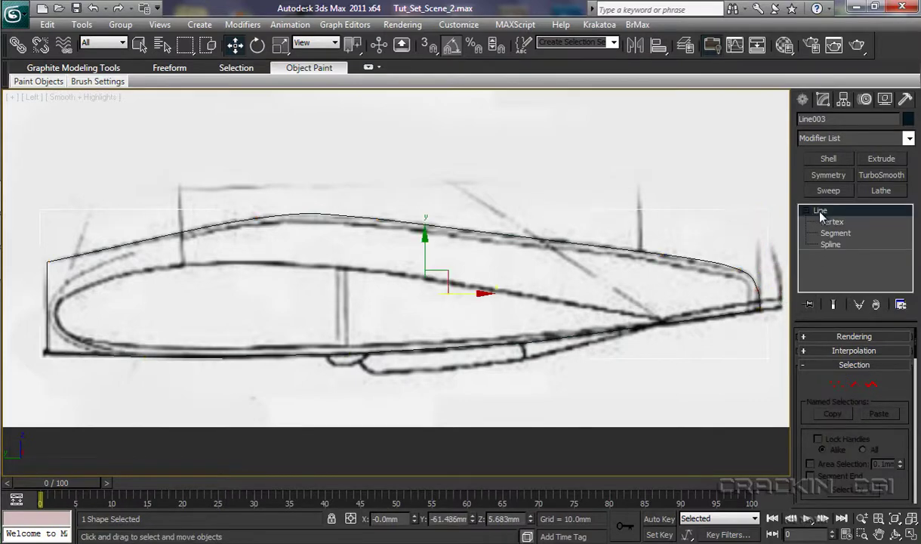
left_click(878, 159)
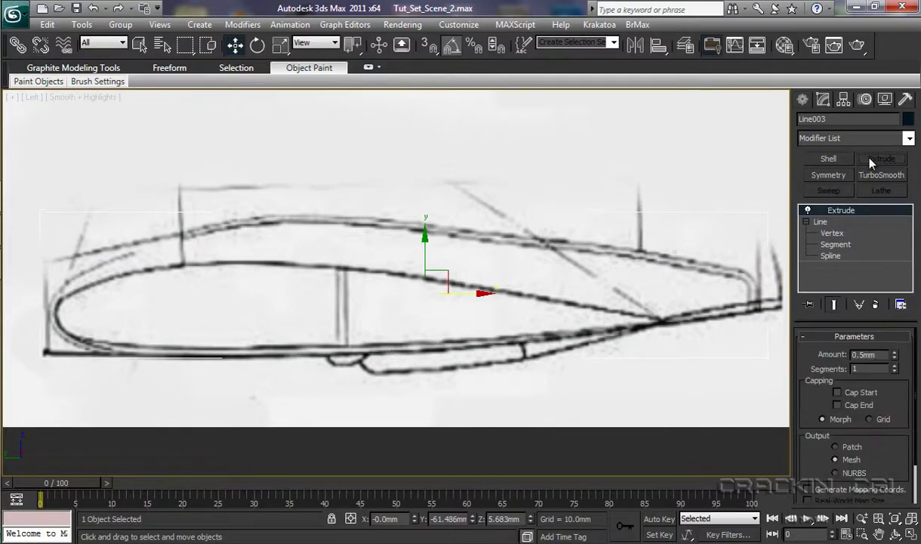
left_click(830, 159)
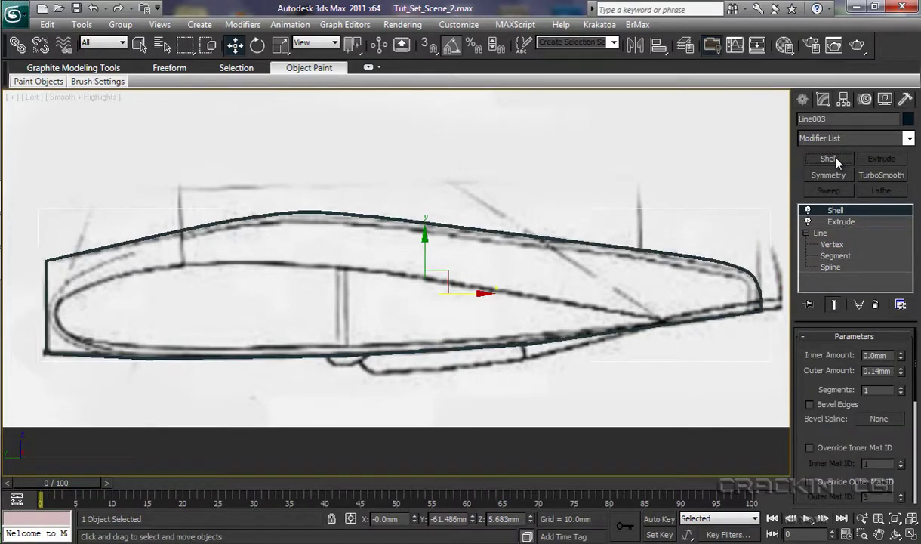
right_click(628, 330)
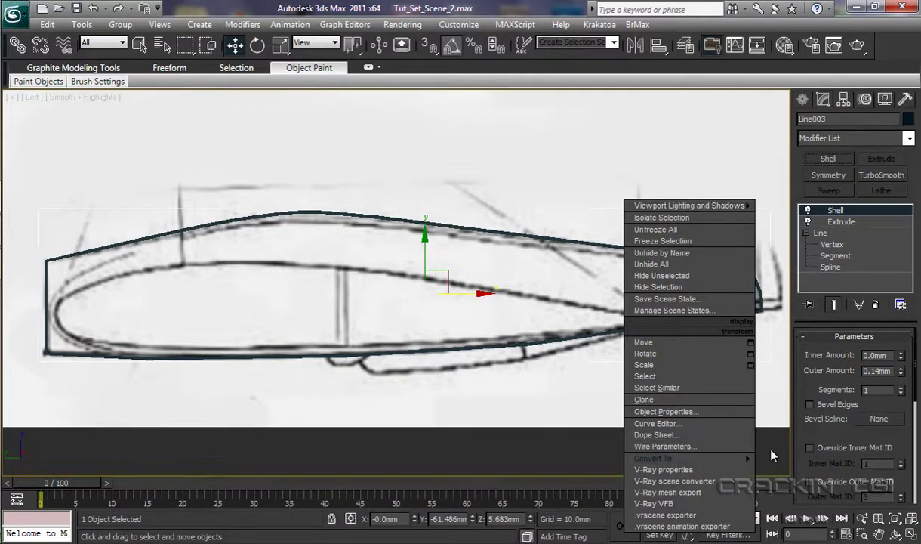
mouse_move(736, 459)
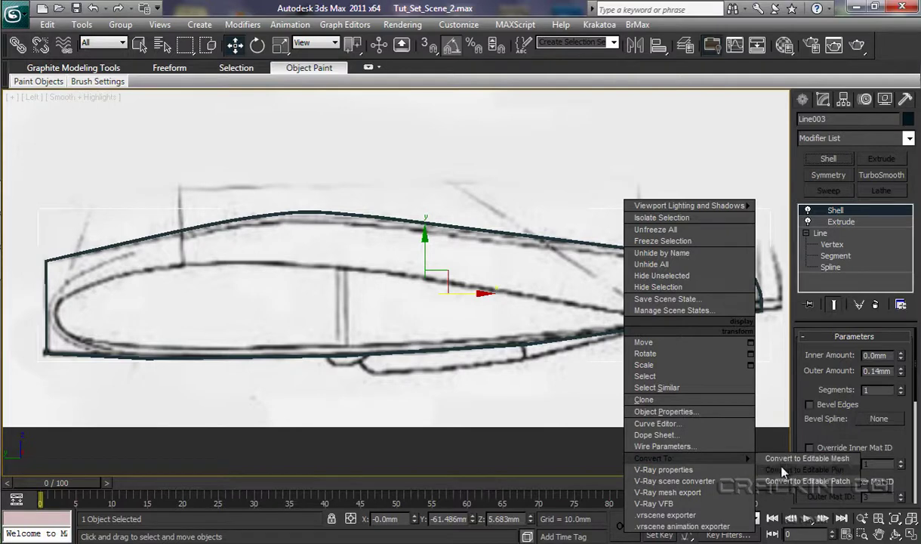
left_click(784, 470)
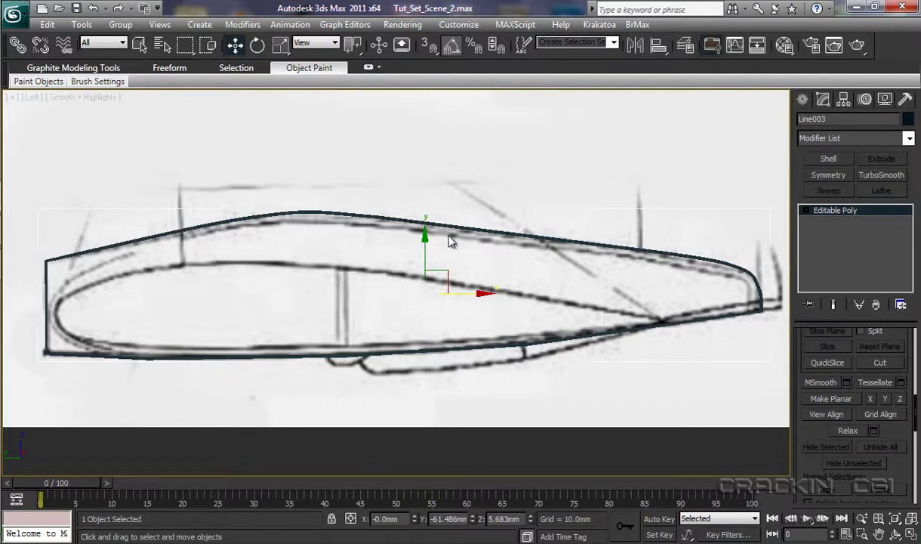
- Lift Line003 above the blueprint and start a new line along the airfoil's upper surface
left_click_drag(426, 240, 415, 72)
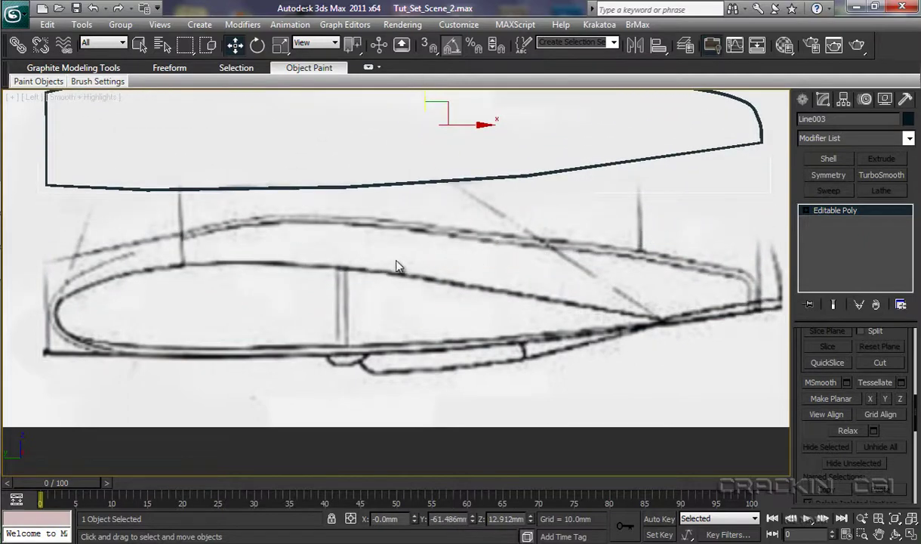
left_click(805, 99)
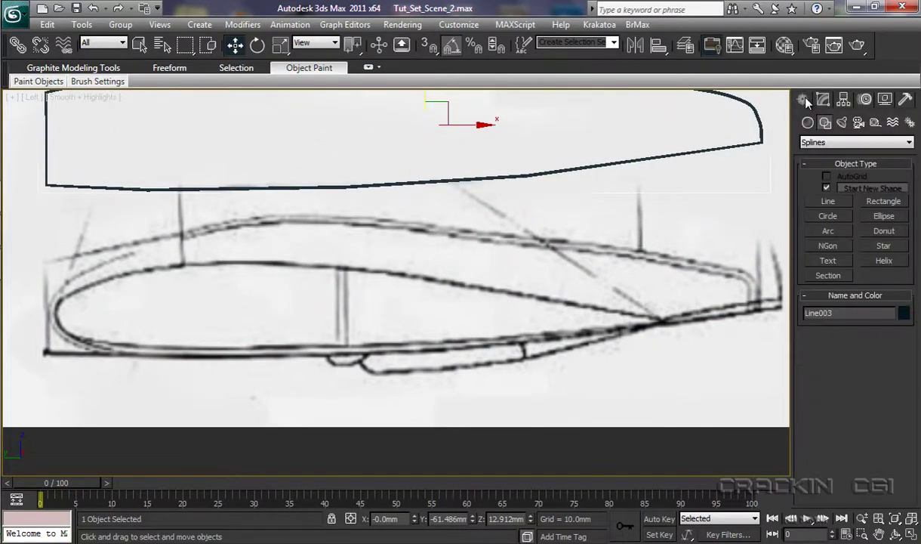
left_click(830, 205)
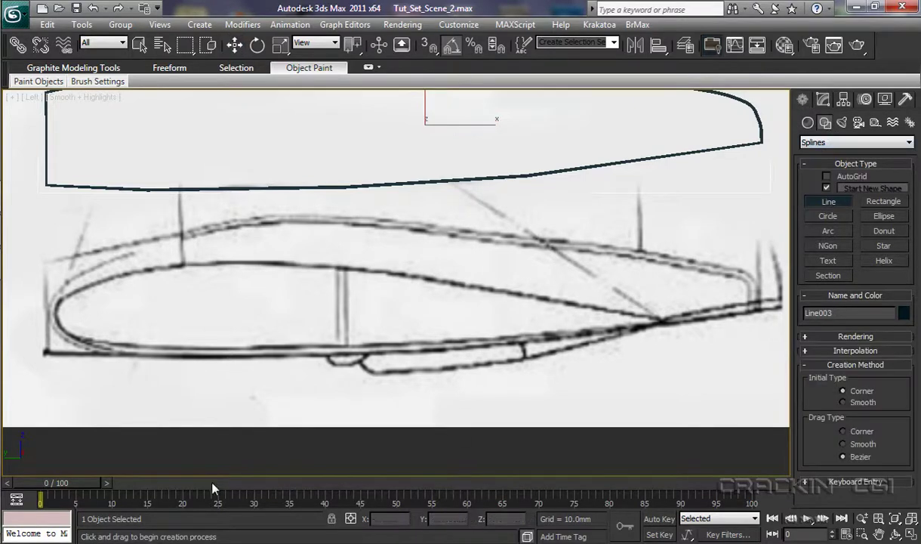
left_click(56, 312)
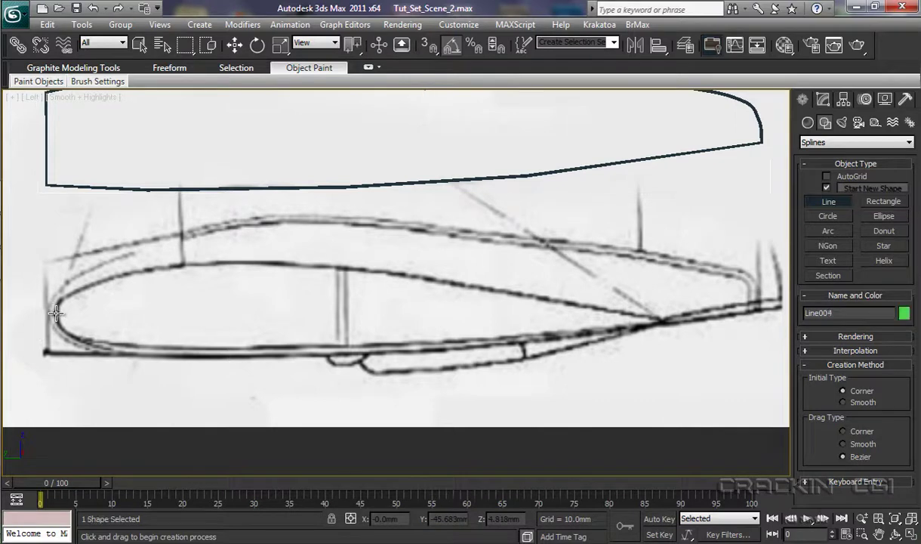
left_click(185, 266)
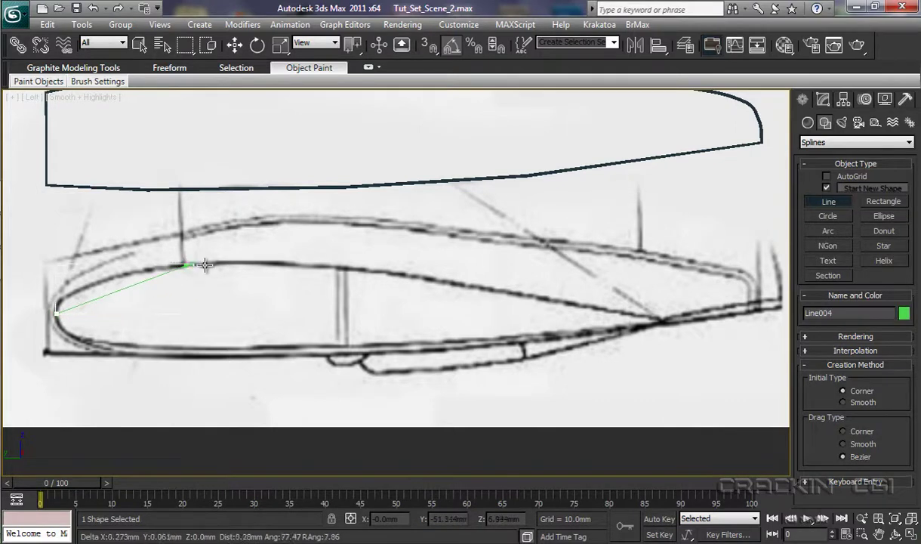
left_click(386, 272)
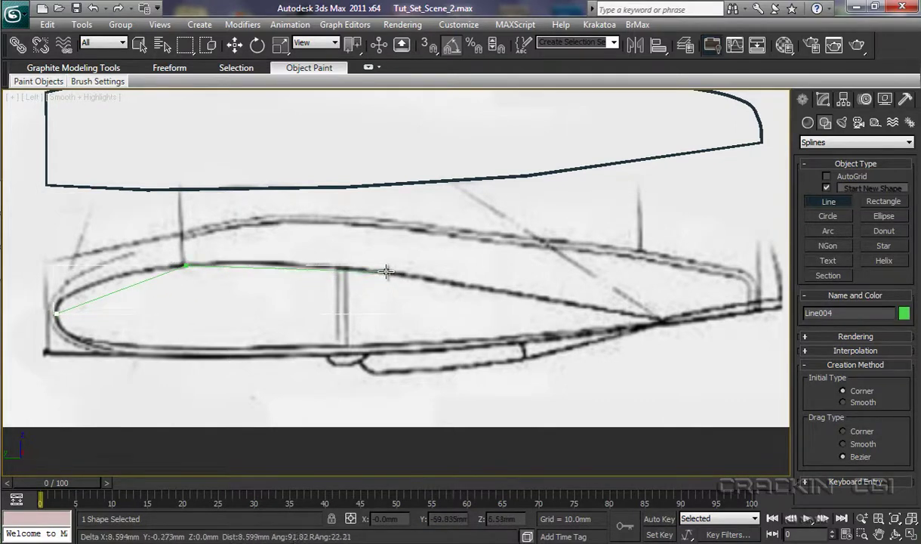
- Trace the airfoil's trailing tip and lower surface, then close the spline
left_click(663, 319)
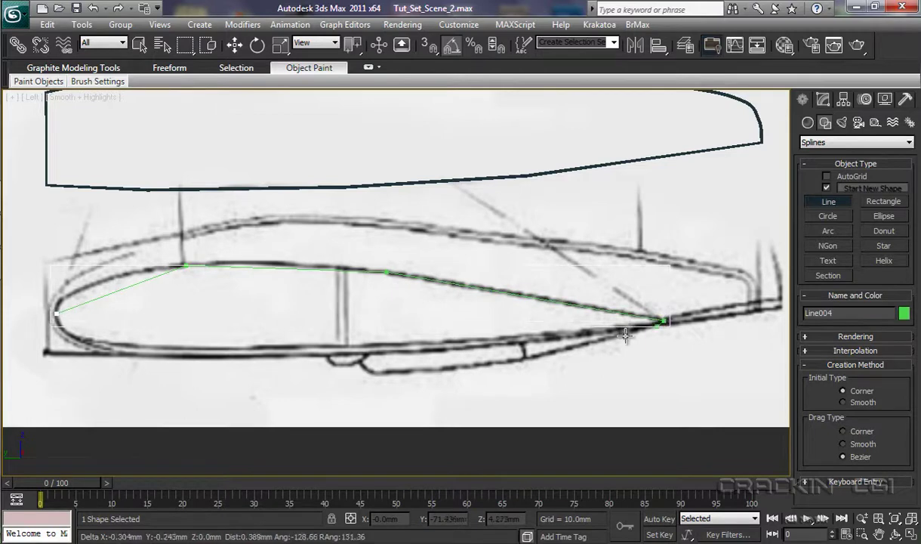
left_click(387, 345)
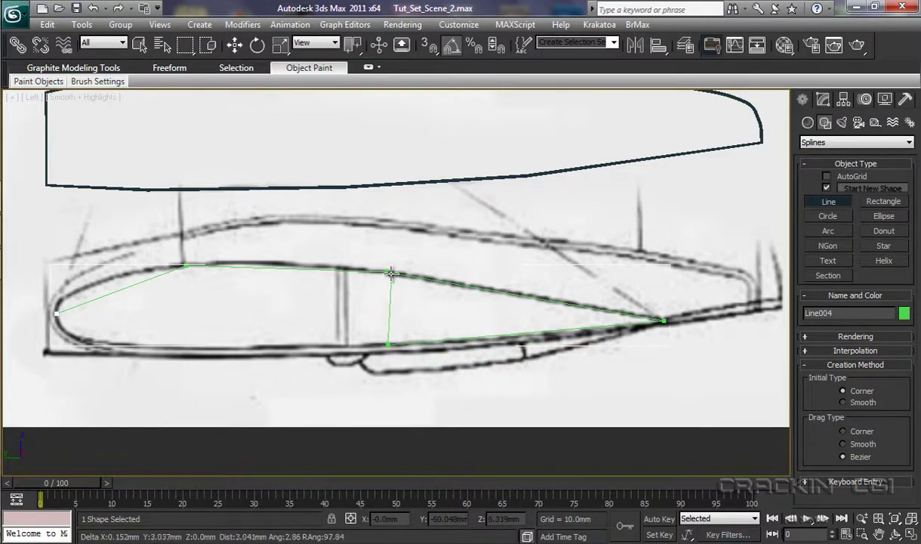
left_click(182, 349)
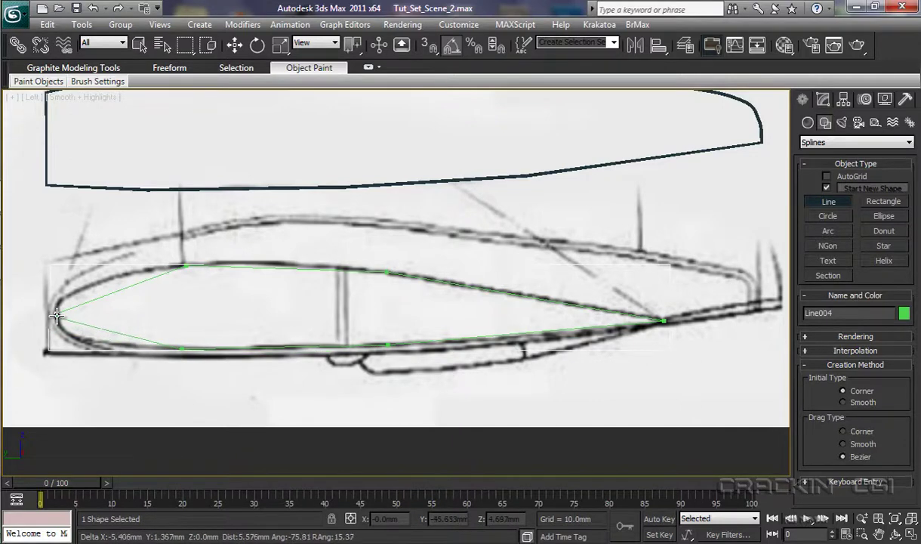
left_click(56, 316)
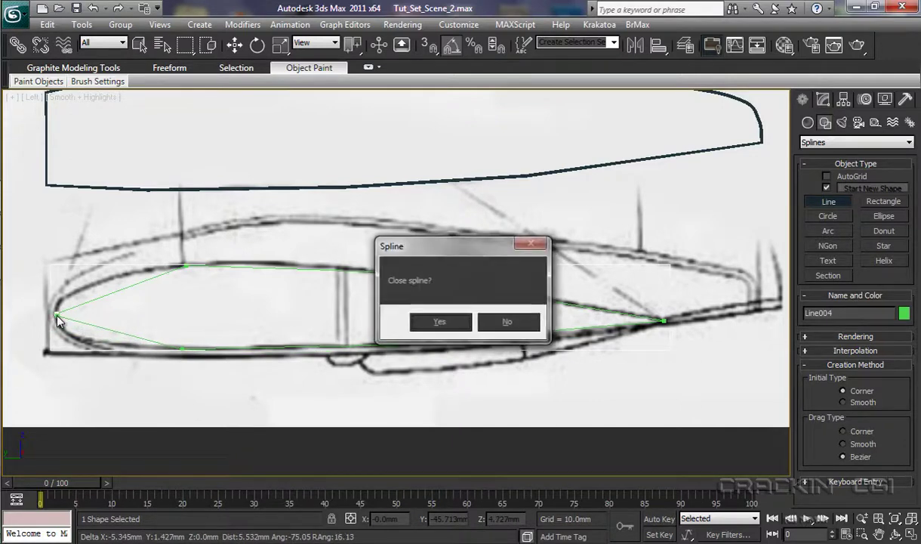
left_click(441, 323)
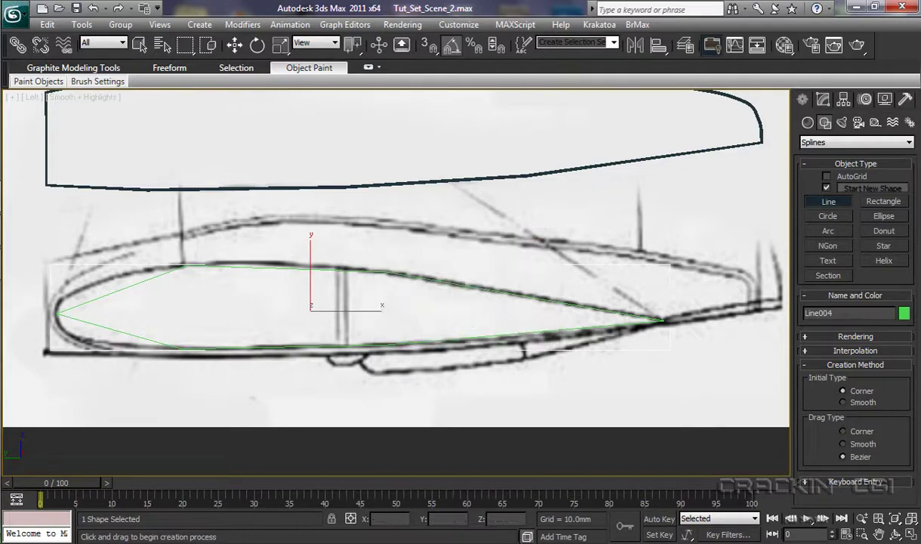
- Give Line004 a dark object colour
left_click(904, 313)
left_click(333, 310)
left_click(528, 356)
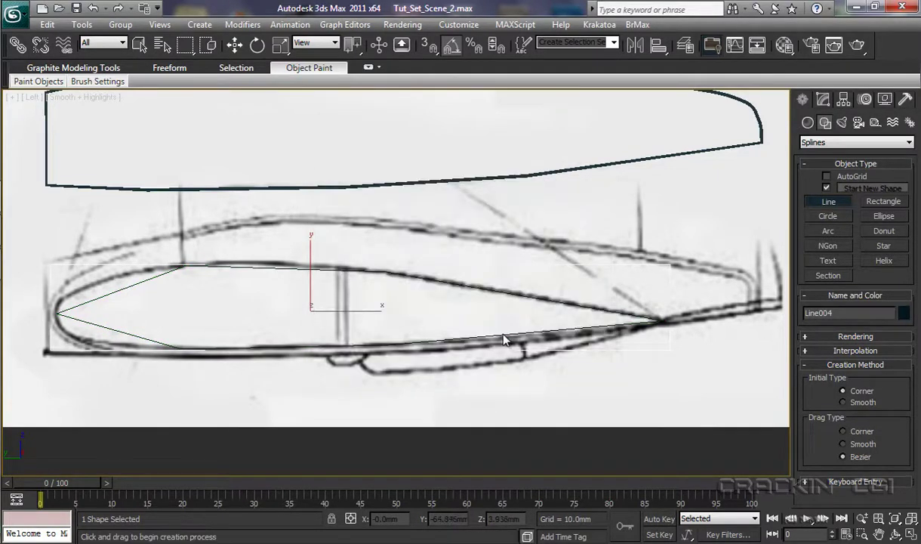
- Convert Line004 to an editable spline and enter Vertex level
right_click(503, 335)
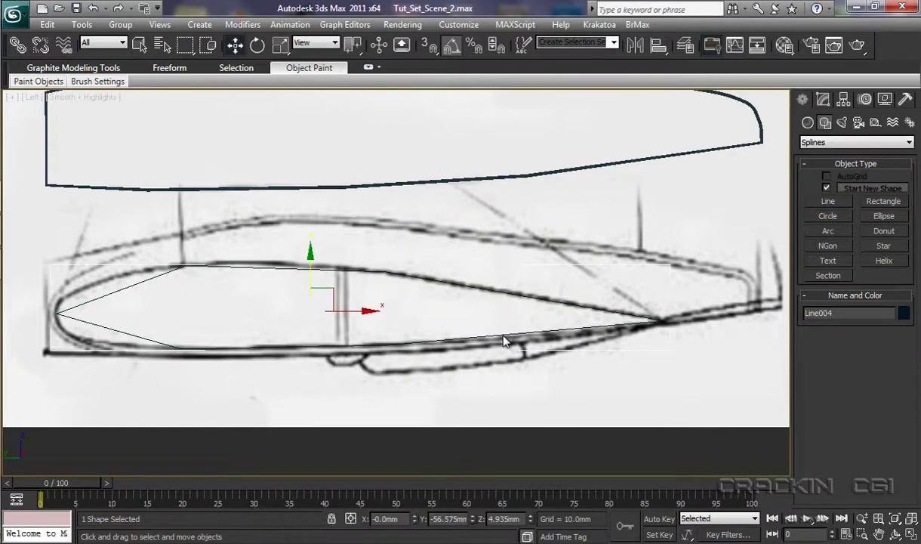
right_click(499, 332)
mouse_move(568, 463)
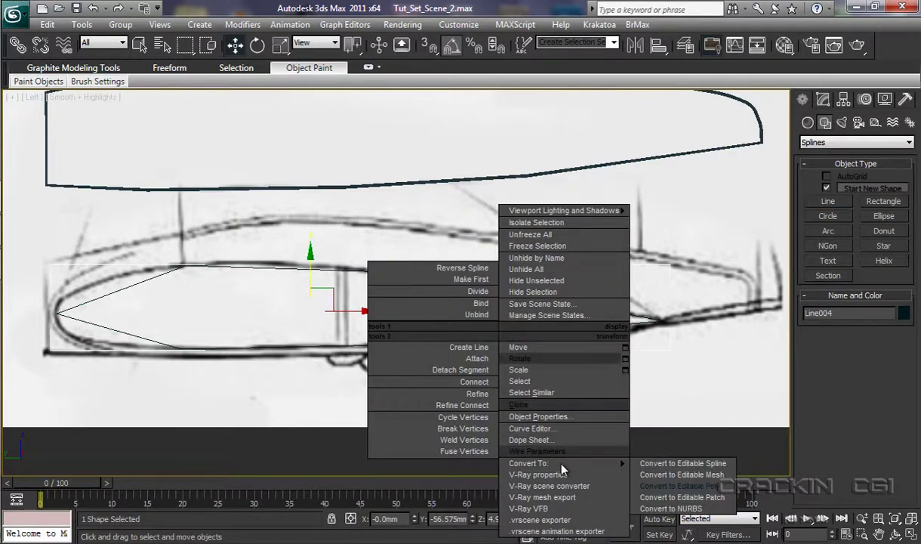
left_click(659, 464)
left_click(805, 210)
left_click(833, 221)
- Set all of Line004's vertices to Smooth
left_click_drag(43, 257, 485, 381)
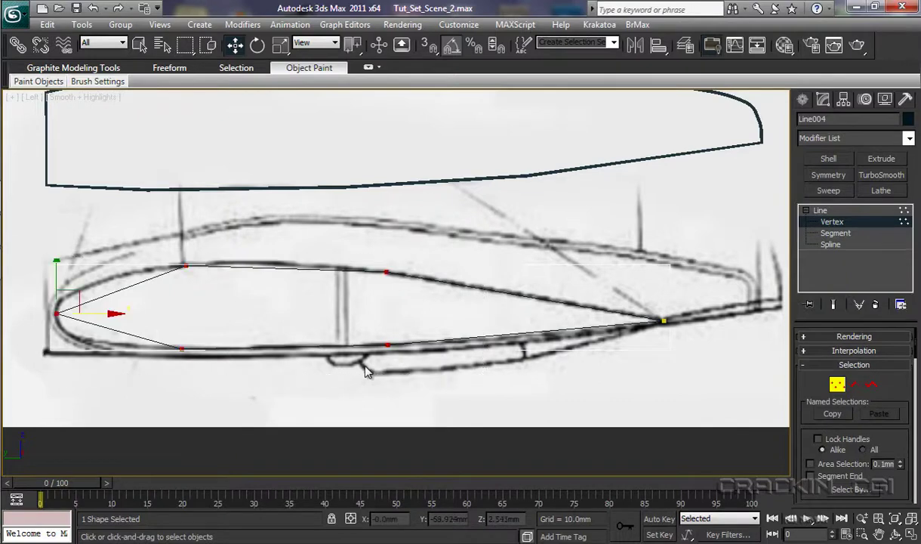
right_click(387, 349)
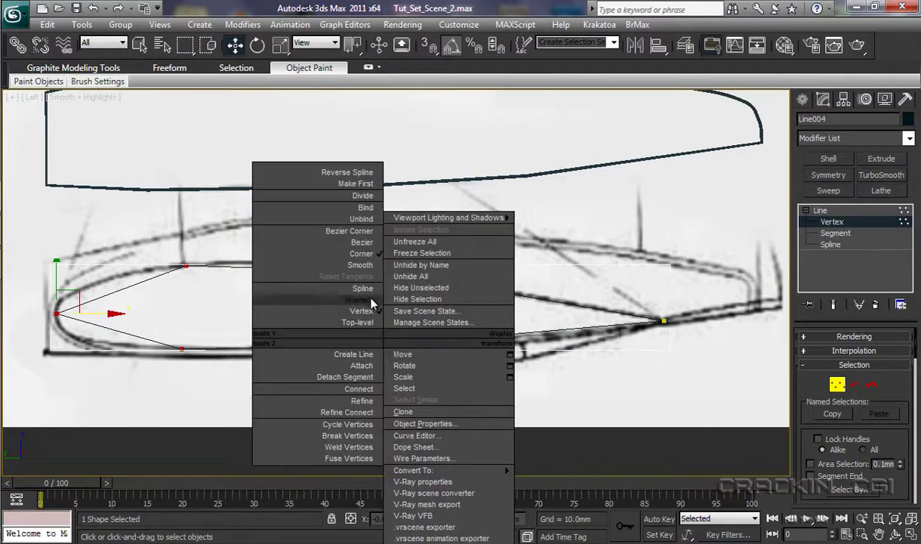
left_click(367, 270)
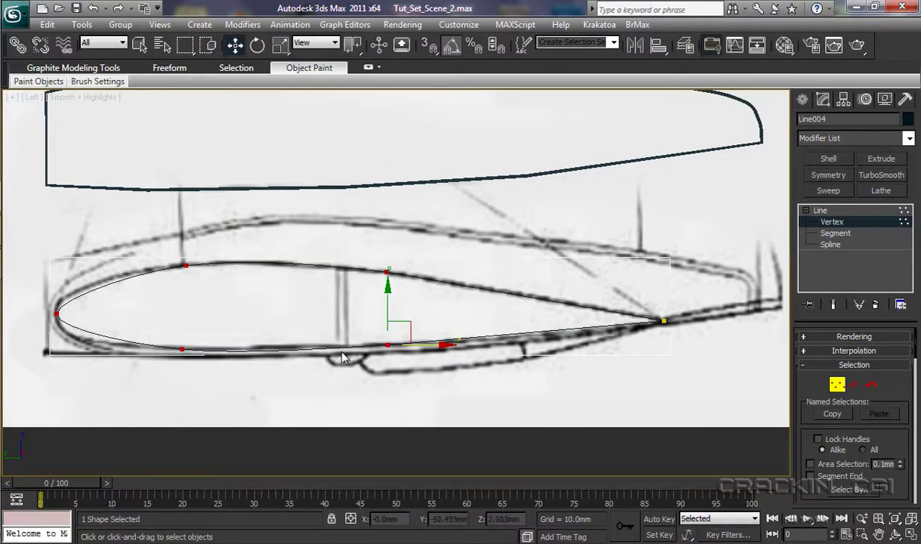
left_click(232, 394)
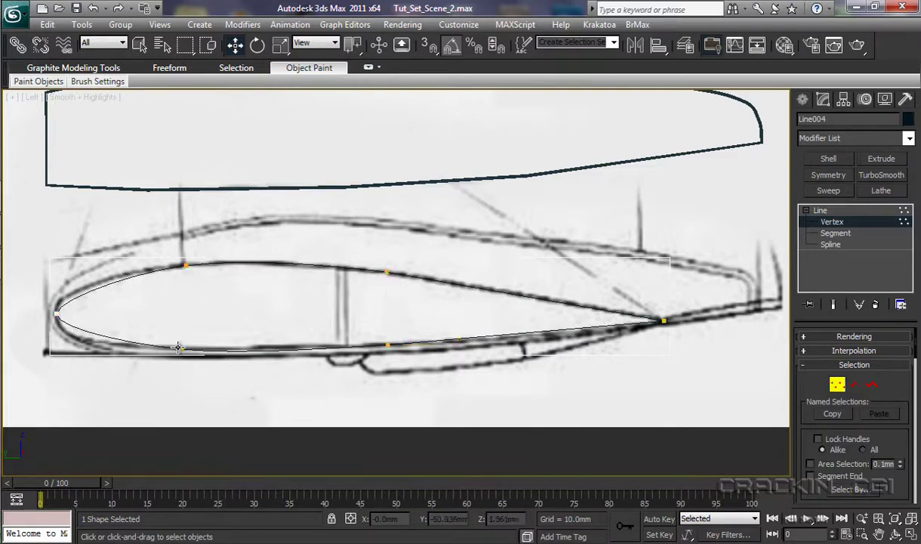
- Pull the front vertices toward the leading edge and fit them onto the sketch
left_click_drag(157, 240, 205, 366)
left_click_drag(244, 266, 194, 278)
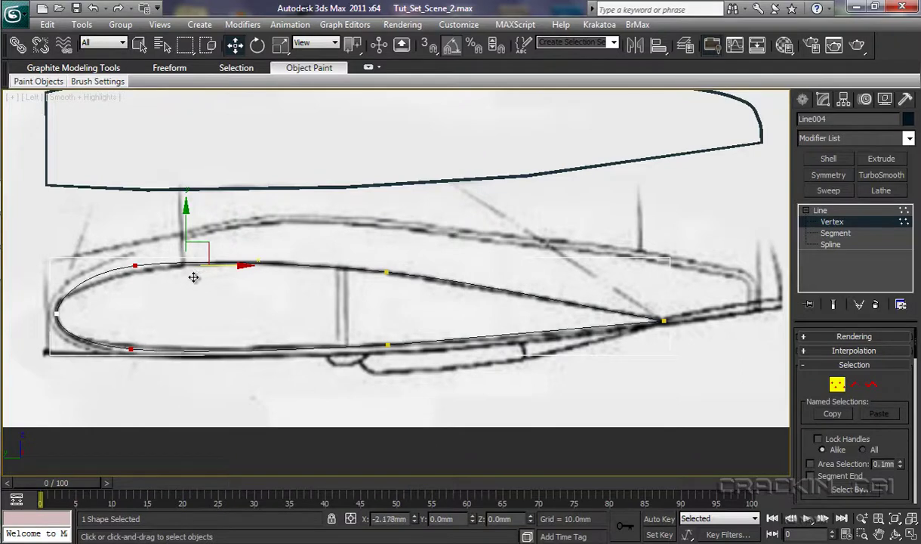
left_click(113, 259)
left_click(134, 266)
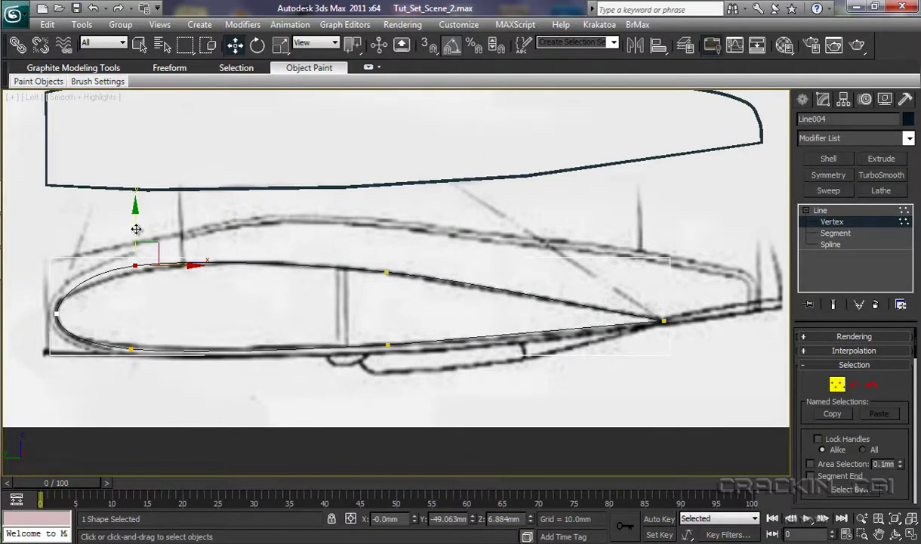
left_click_drag(137, 231, 136, 233)
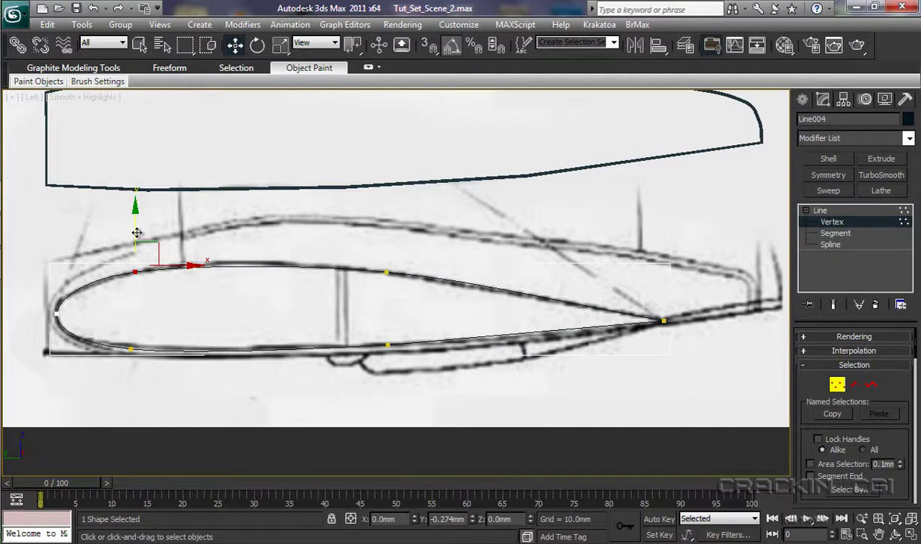
left_click_drag(191, 268, 161, 229)
left_click_drag(51, 308, 71, 333)
left_click_drag(56, 281, 56, 277)
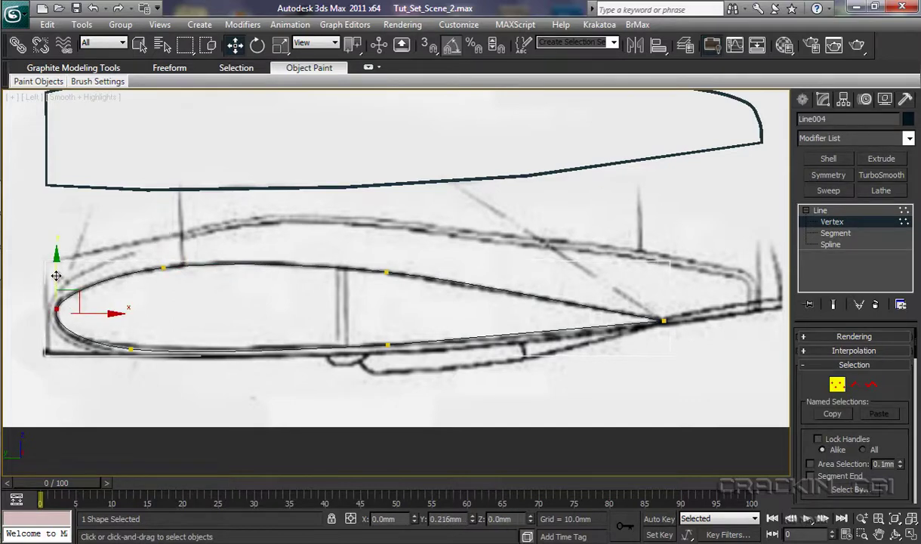
left_click_drag(112, 310, 142, 355)
left_click_drag(129, 307, 134, 304)
left_click_drag(181, 343, 171, 336)
left_click_drag(123, 293, 123, 290)
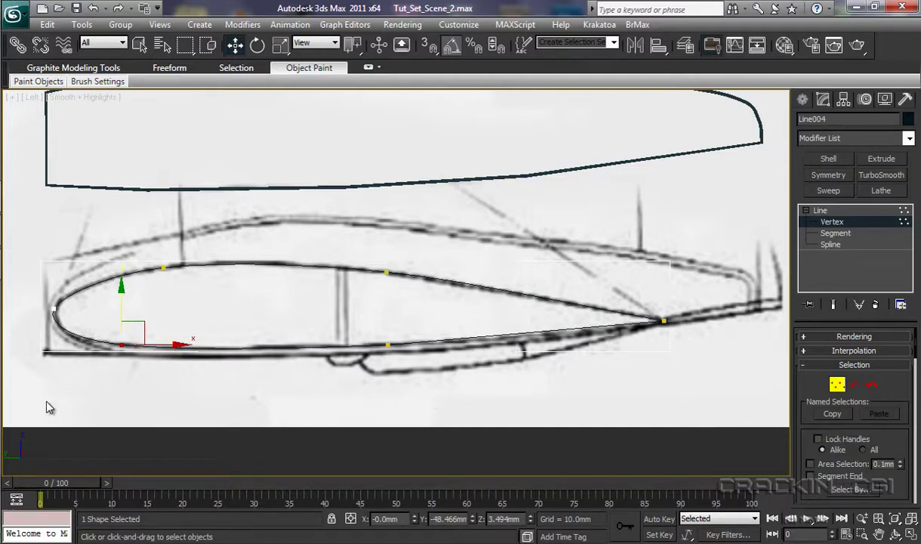
- Fine-tune the nose vertex and the lower vertex behind it to match the airfoil
left_click(53, 308)
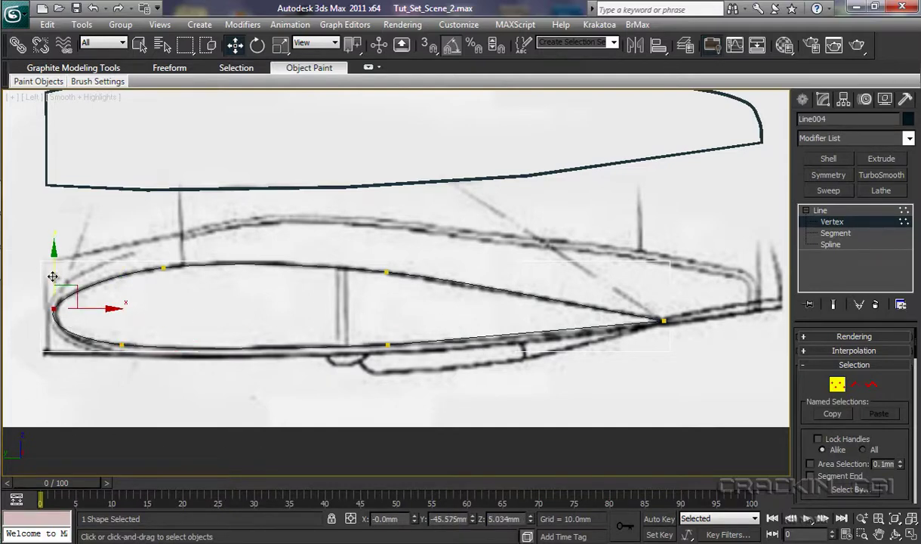
left_click_drag(66, 284, 69, 287)
left_click_drag(107, 312, 112, 312)
left_click_drag(58, 272, 58, 267)
left_click(123, 349)
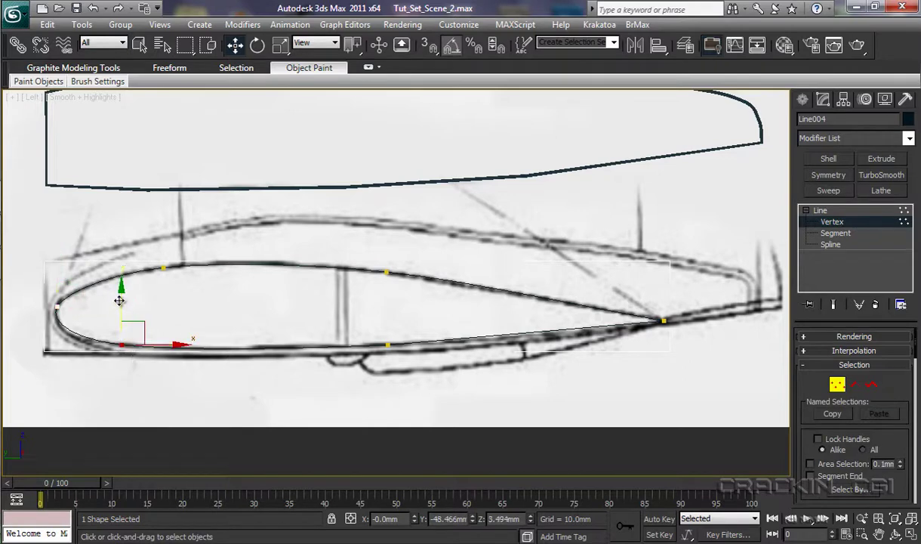
left_click_drag(120, 291, 120, 298)
mouse_move(180, 346)
left_mouse_down()
mouse_move(165, 336)
mouse_move(167, 348)
left_mouse_up()
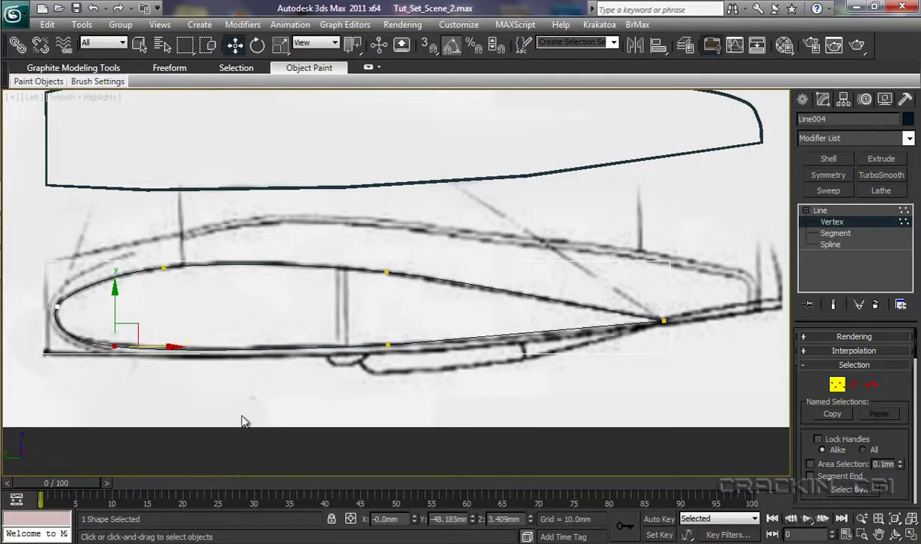
- Extrude and shell Line004, then convert it to Editable Poly
left_click(822, 211)
left_click(881, 159)
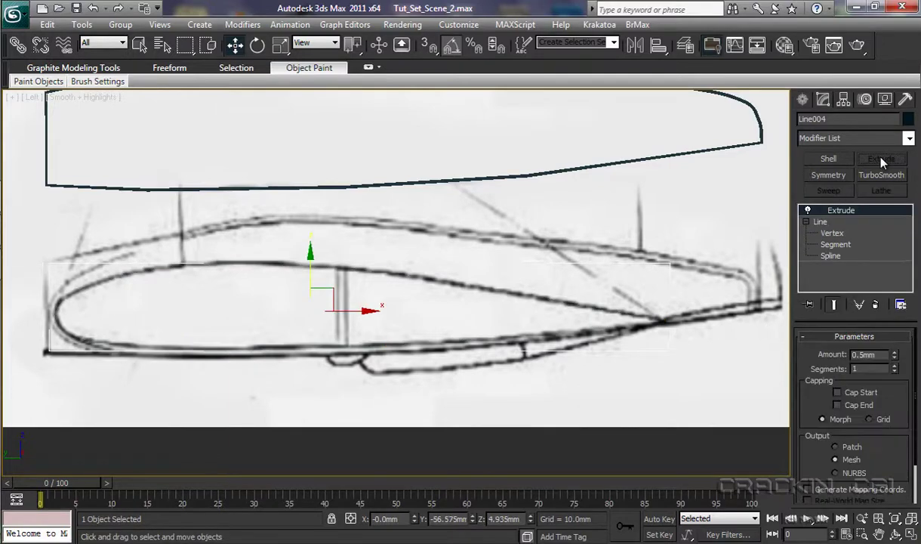
left_click(828, 158)
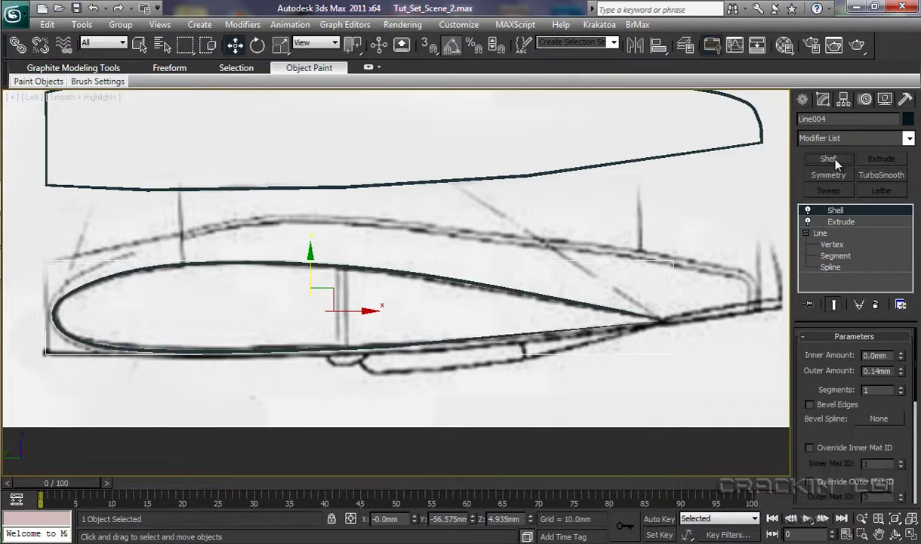
right_click(435, 341)
mouse_move(516, 477)
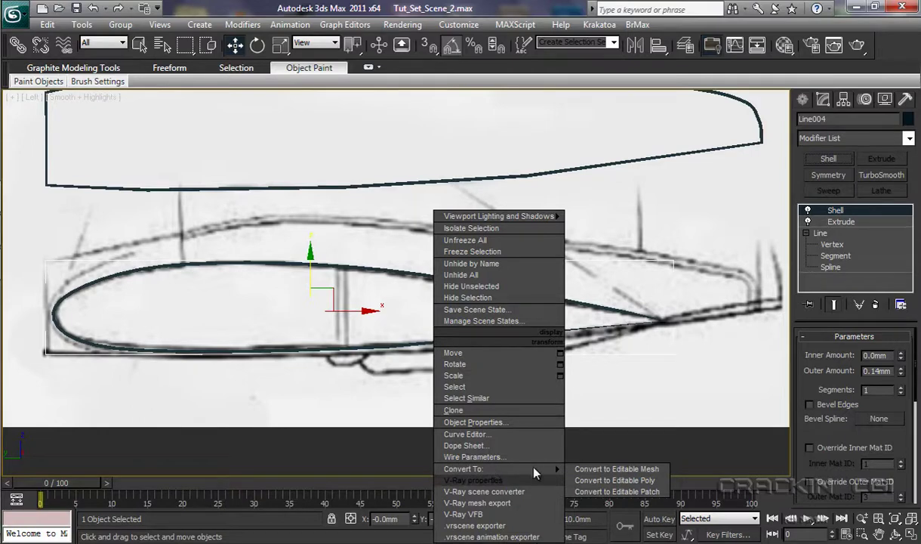
left_click(604, 481)
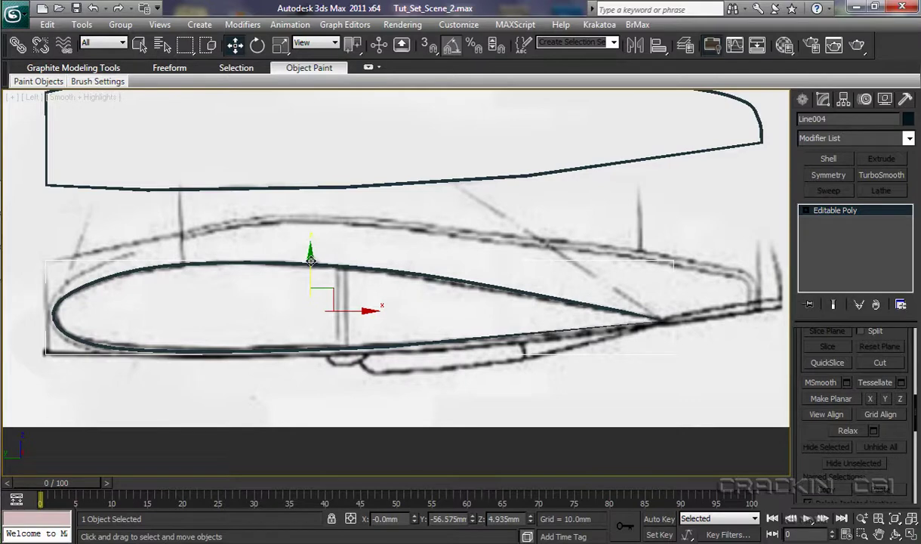
- Raise the Line004 slice slightly, then rename Line004 to 'W' and Line003 to 'F'
left_click_drag(299, 253, 301, 214)
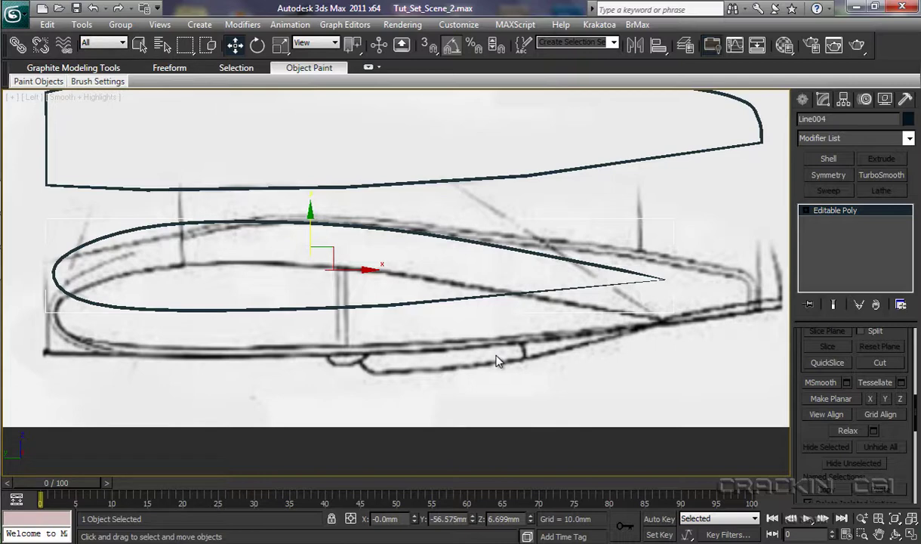
left_click_drag(497, 361, 487, 363)
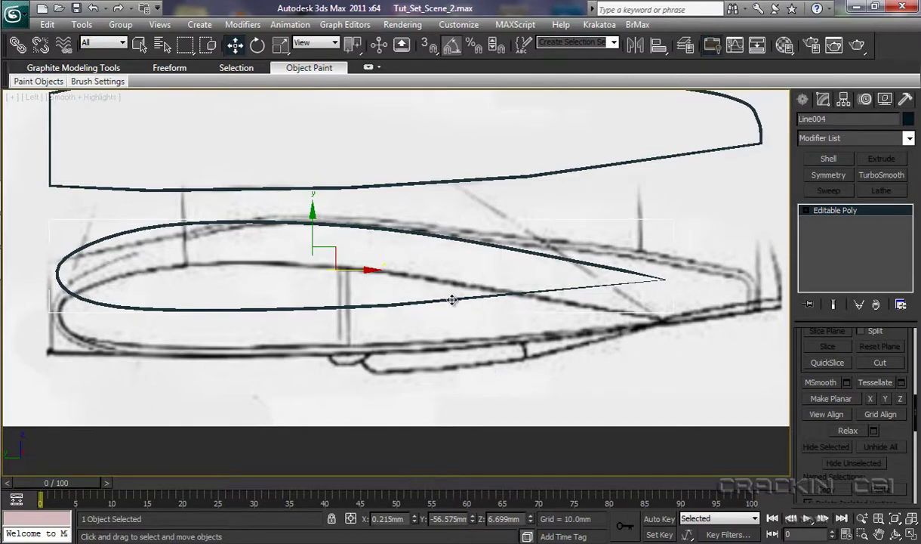
left_click(800, 119)
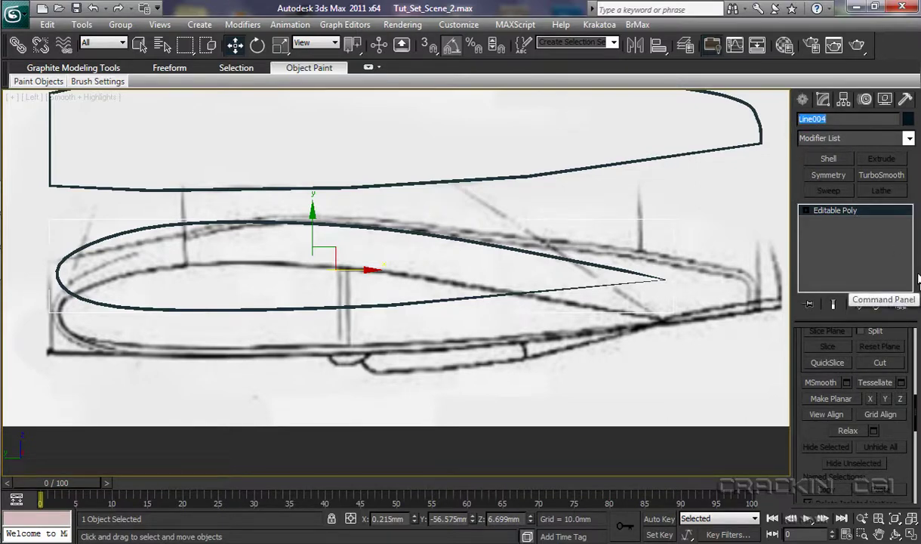
type("WB")
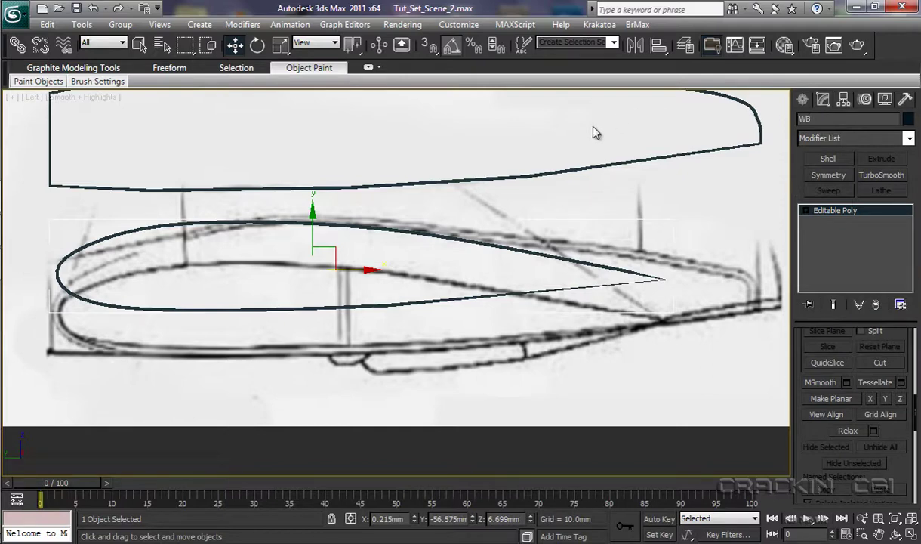
left_click(555, 172)
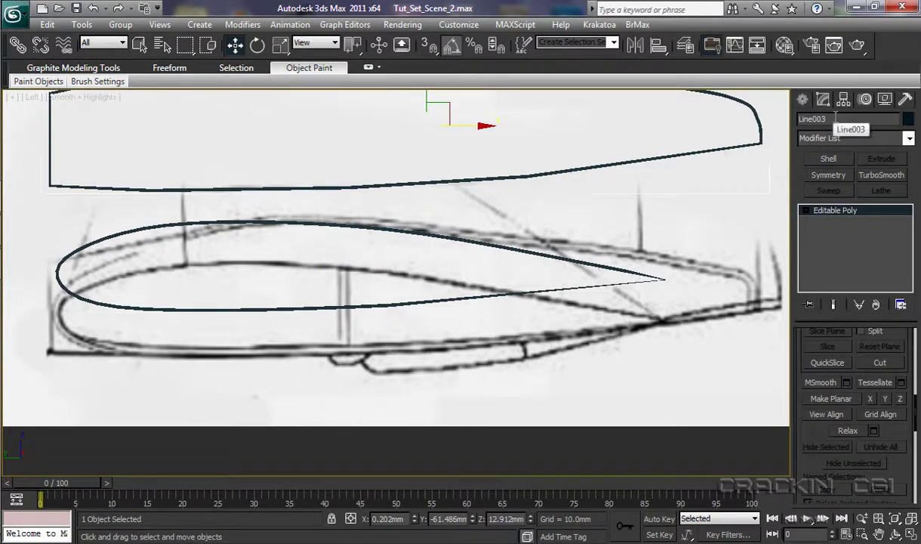
left_click_drag(835, 119, 813, 119)
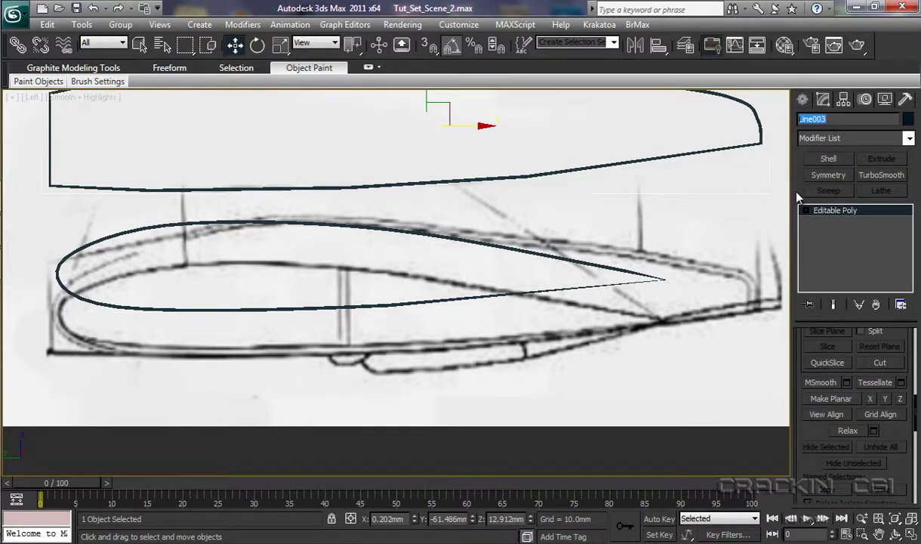
type("FB")
- Rename airfoil Line002 to 'H' and clear Line001's old name for renaming
left_click(613, 225)
middle_click_drag(614, 230, 339, 254)
middle_click_drag(566, 257, 321, 274)
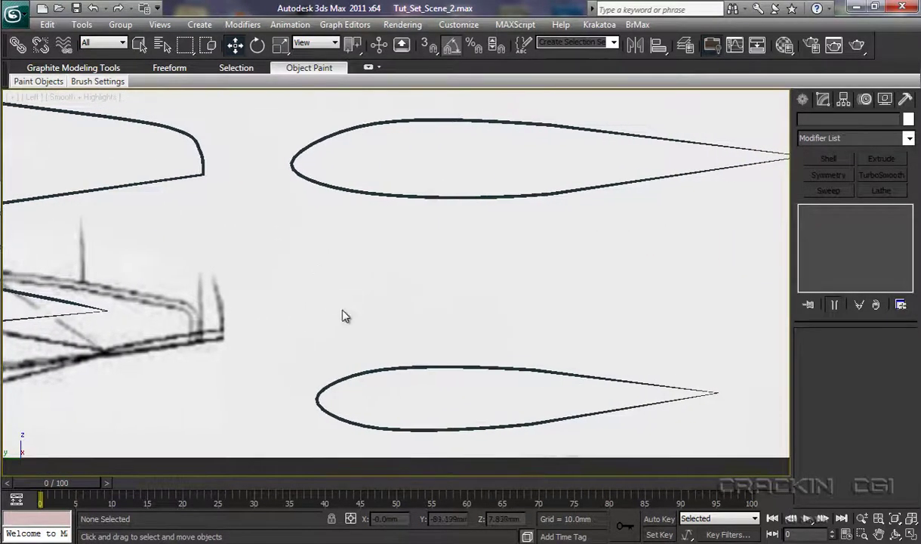
left_click(442, 366)
double_click(801, 118)
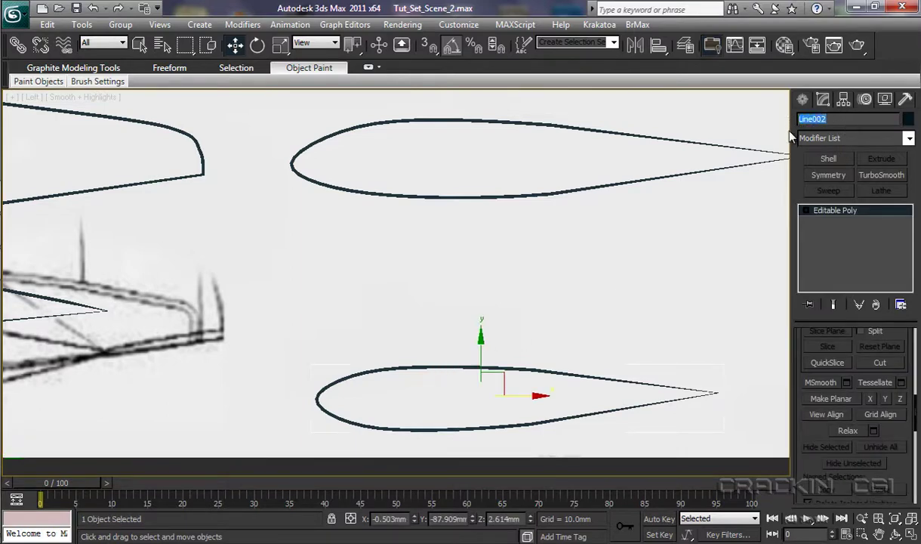
type("H")
left_click(617, 182)
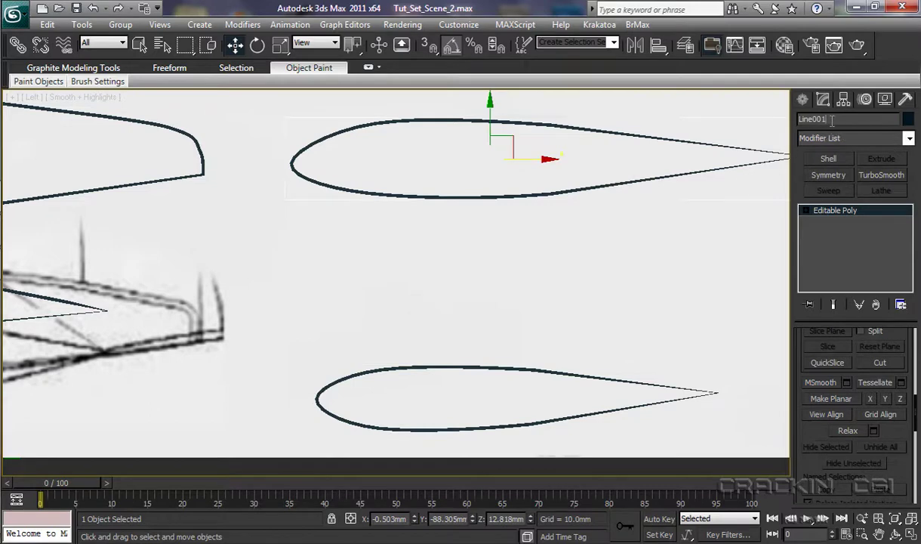
left_click_drag(831, 119, 794, 124)
key("BackSpace")
left_click(494, 245)
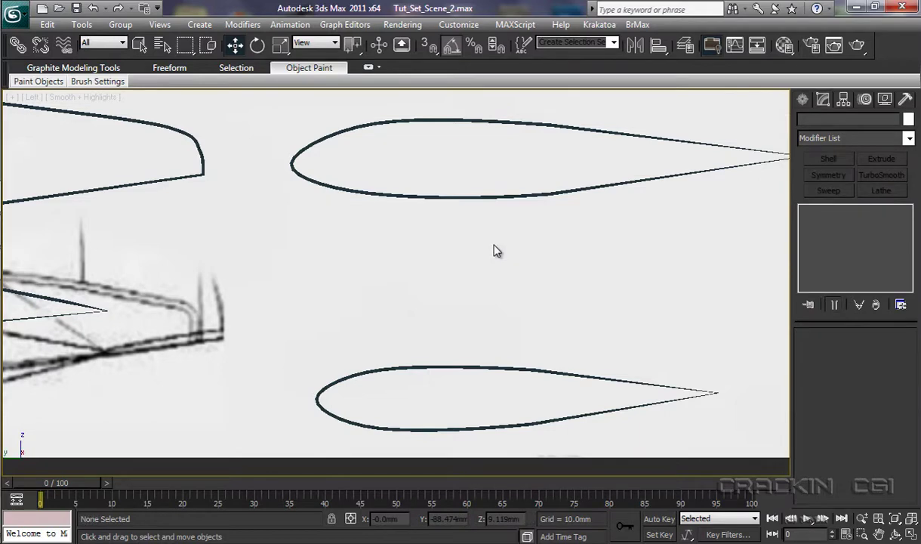
- Hide Ref_1 in the Ref_Material layer using the Layer Manager
scroll(497, 251, "down", 4)
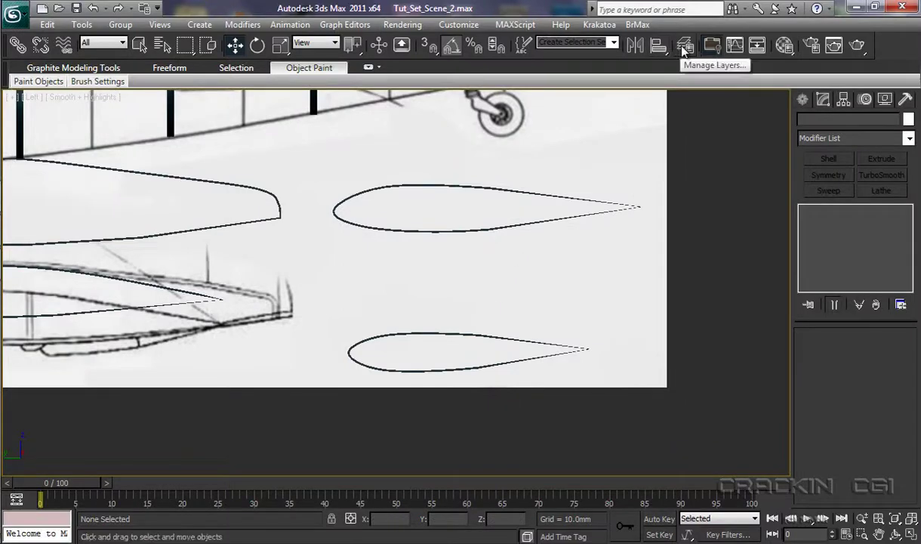
left_click(684, 49)
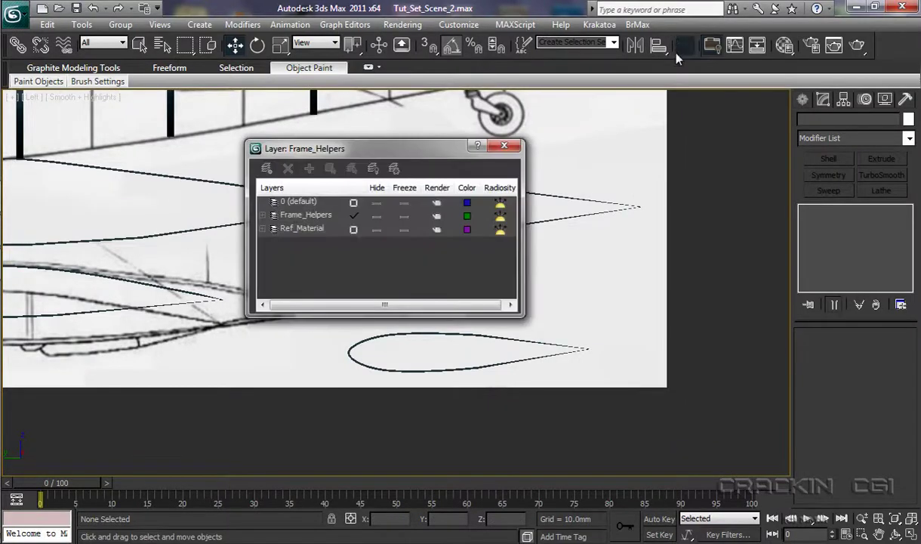
left_click(262, 228)
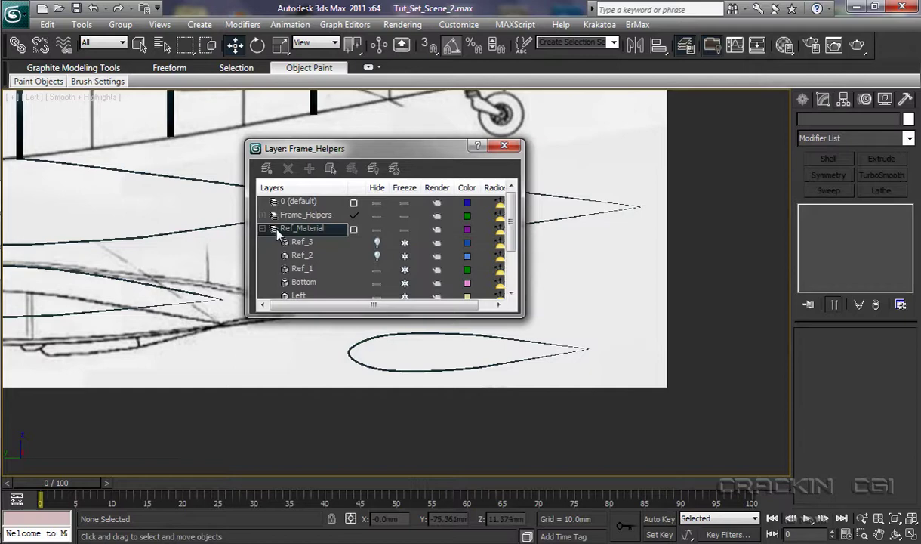
left_click(377, 271)
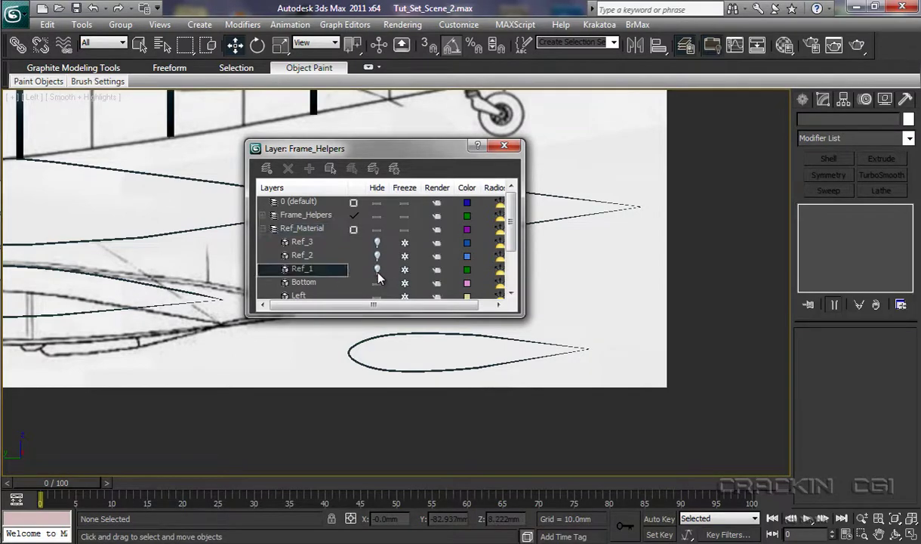
left_click(506, 147)
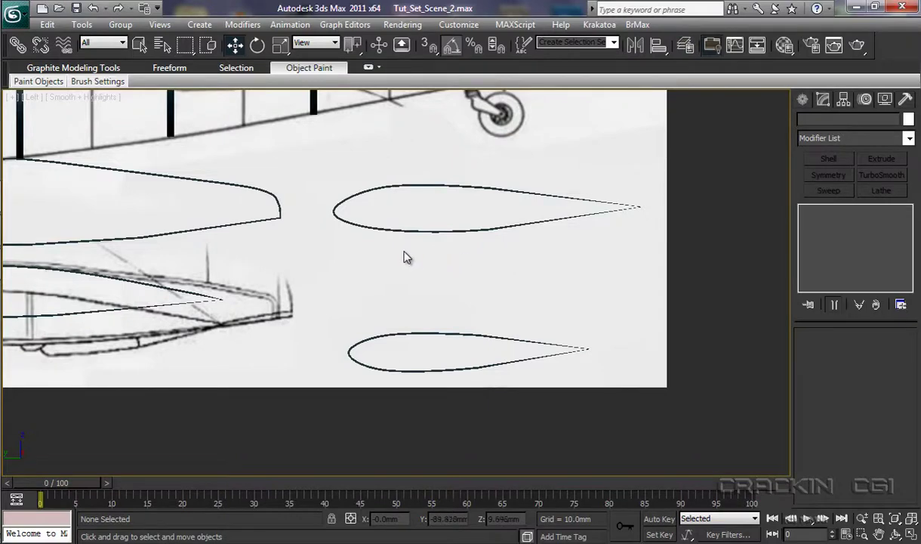
- Frame the aircraft in the Top view and select the slices near the fuselage and tail
key("t")
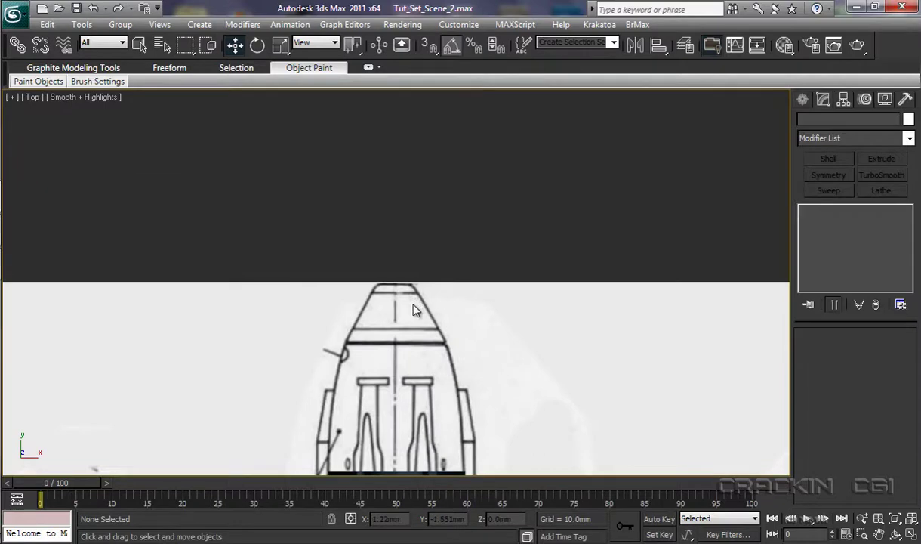
key("z")
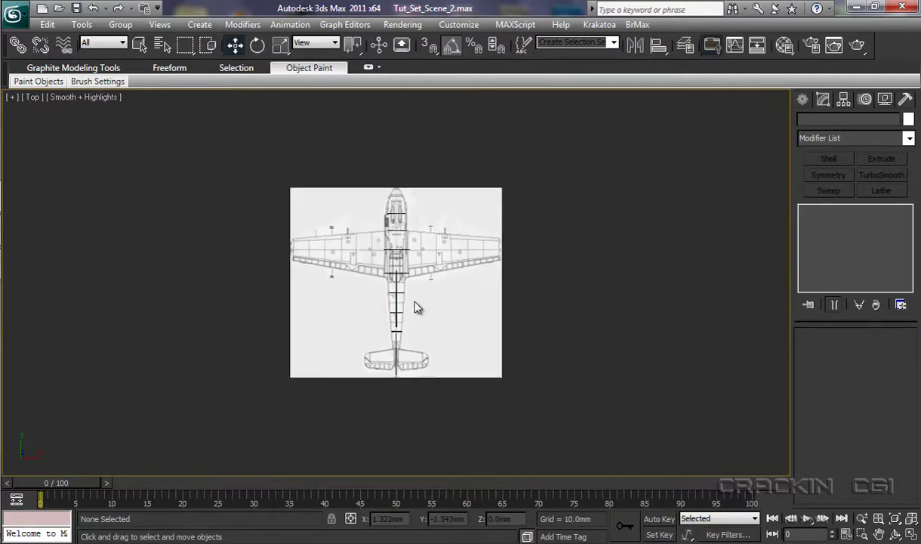
scroll(416, 308, "up", 5)
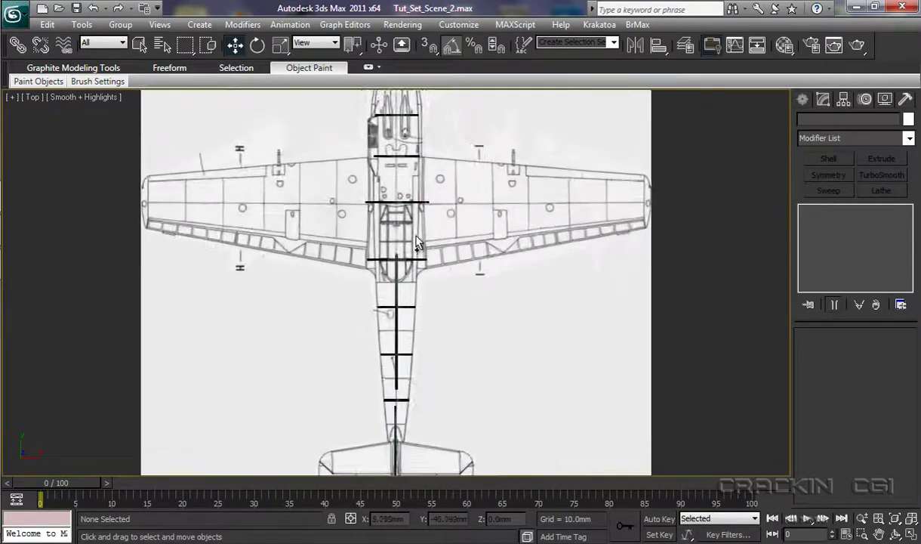
scroll(416, 234, "up", 2)
middle_click_drag(429, 347, 441, 263)
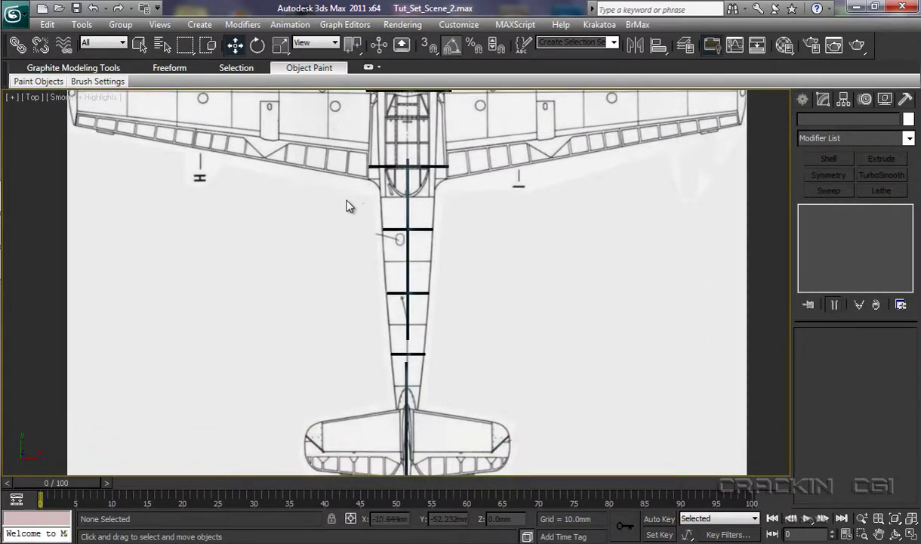
left_click_drag(333, 190, 361, 240)
left_click_drag(360, 354, 379, 423)
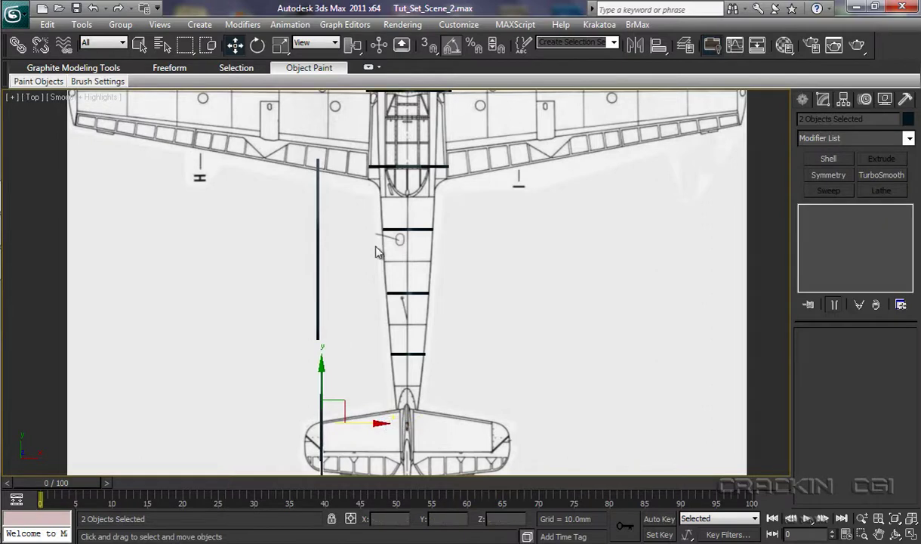
- Move the FB slice up and right onto the wing root against the fuselage
left_click(318, 258)
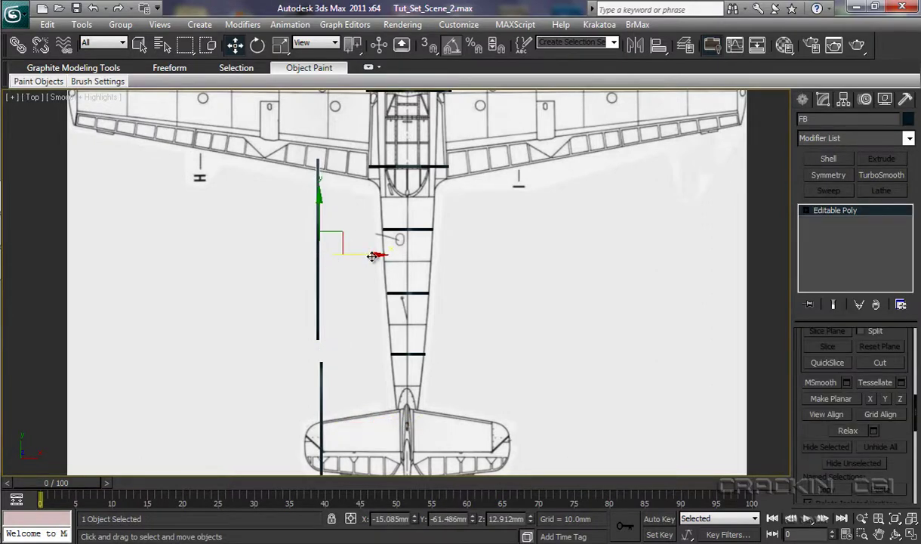
left_click_drag(373, 256, 409, 255)
middle_click_drag(452, 256, 458, 356)
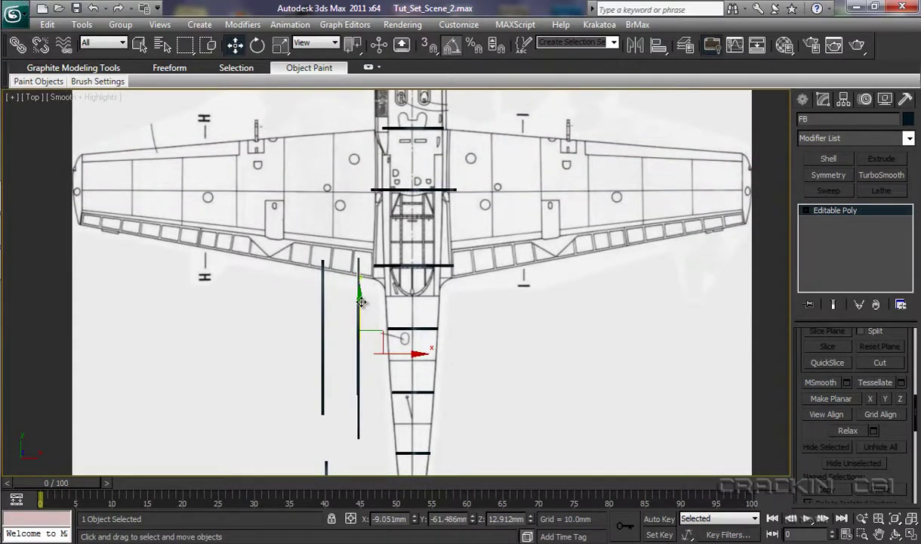
left_click_drag(362, 292, 383, 172)
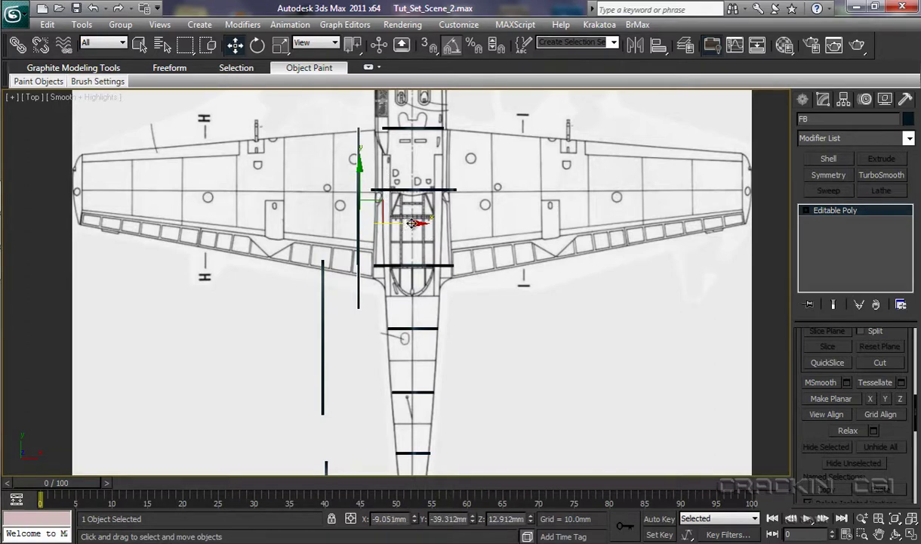
left_click_drag(417, 223, 433, 223)
left_click_drag(433, 223, 433, 223)
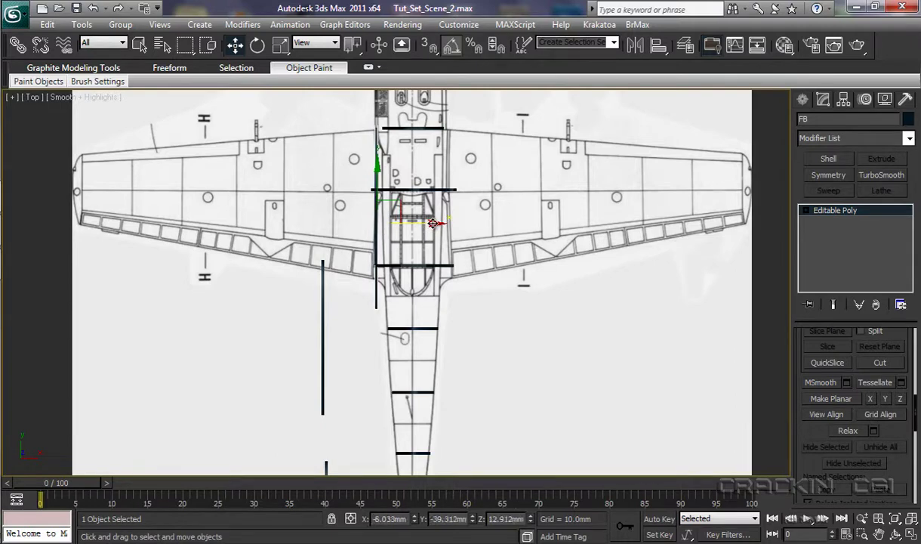
left_click(323, 336)
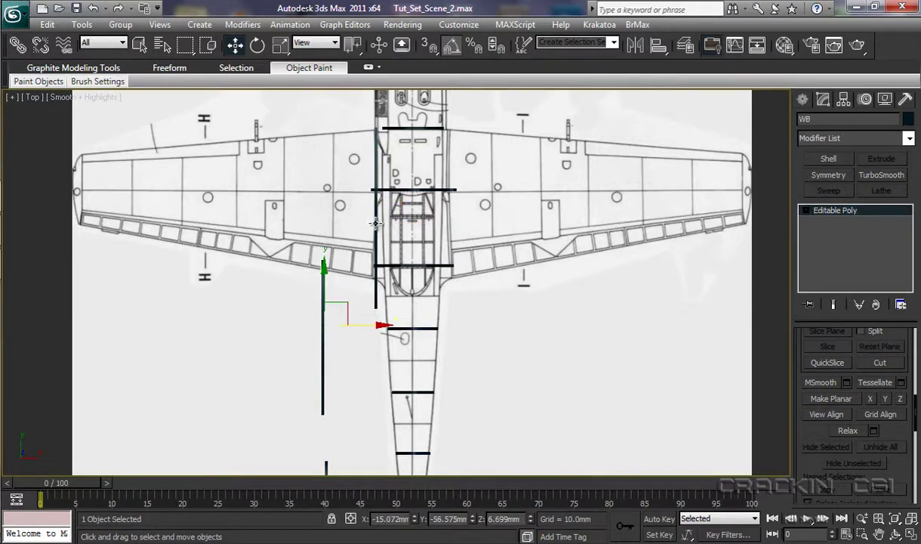
left_click(376, 223)
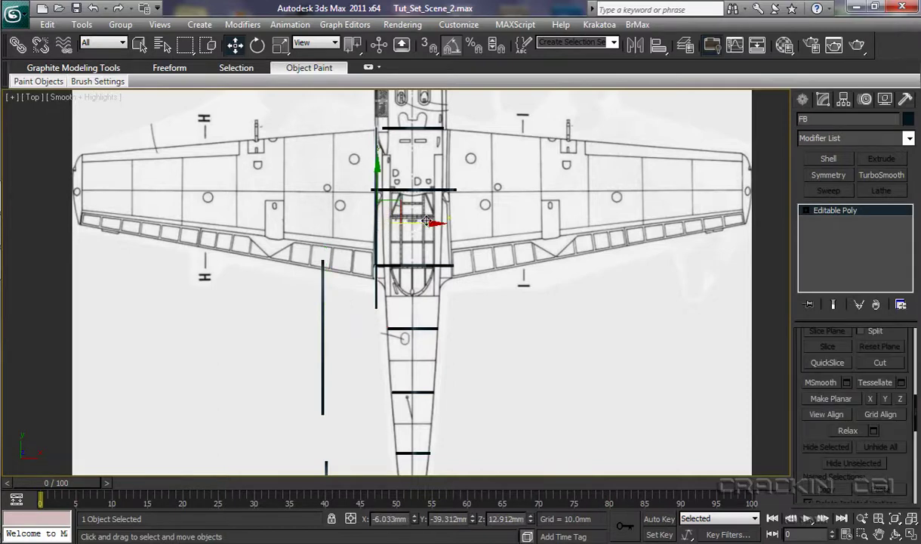
left_click_drag(429, 222, 437, 224)
- Move the WB slice up to the wing root, right against the fuselage
left_click(322, 311)
left_click_drag(326, 275, 349, 146)
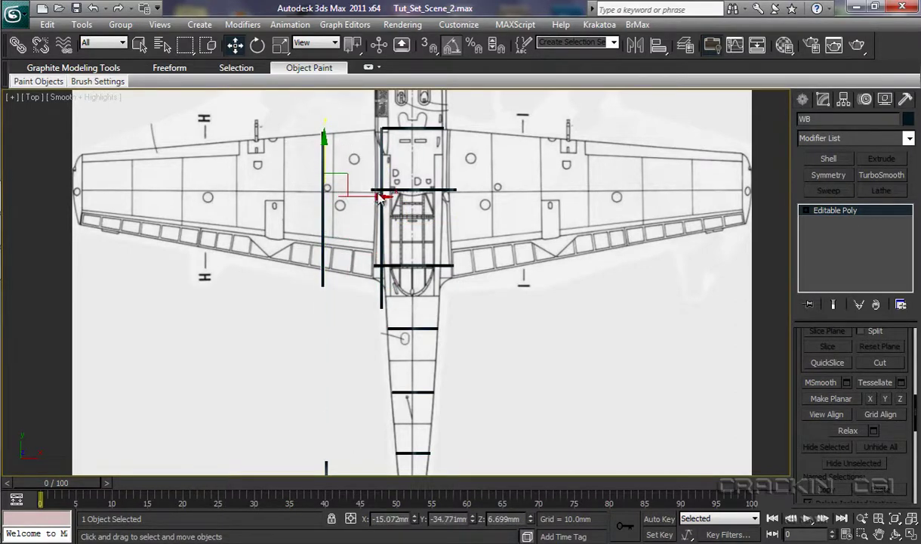
left_click_drag(379, 197, 430, 198)
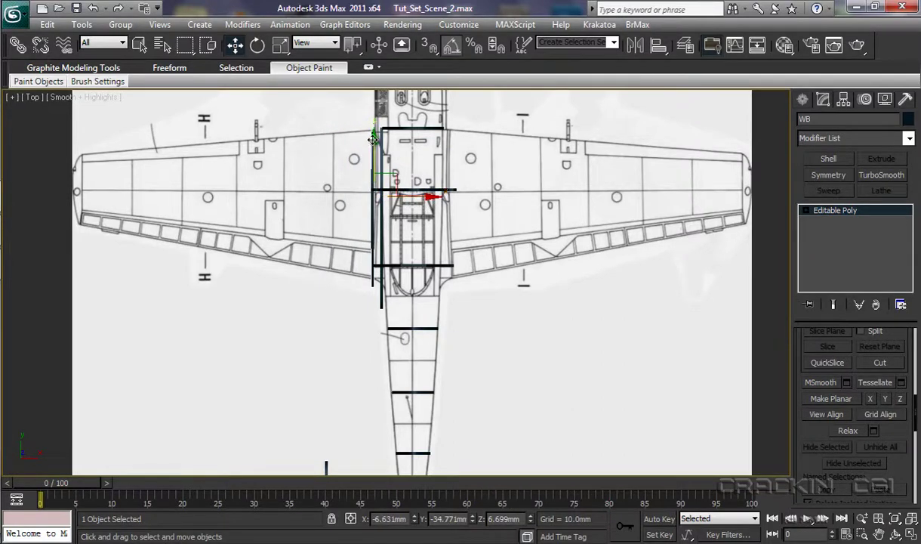
left_click_drag(373, 140, 373, 138)
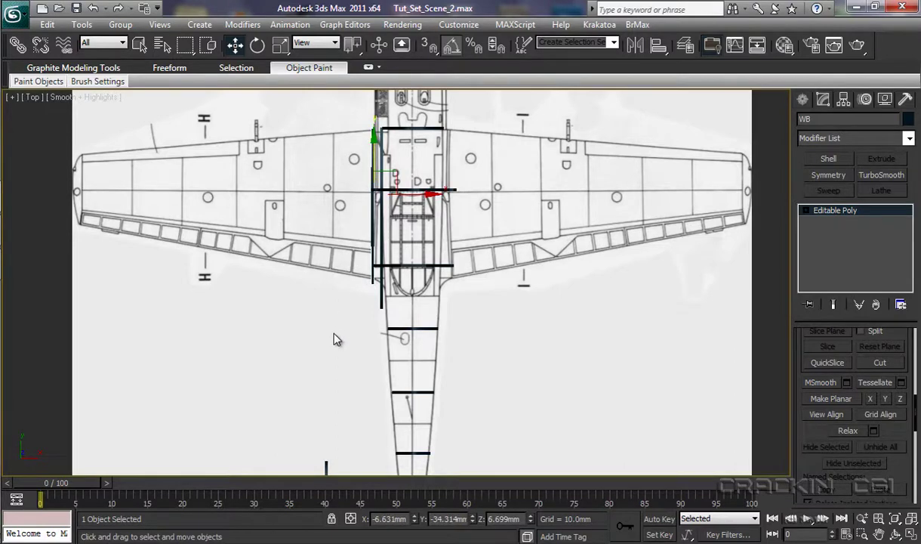
middle_click_drag(319, 316, 321, 202)
- Shift the remaining tail slices left and move them up toward the left wing
left_click(328, 355)
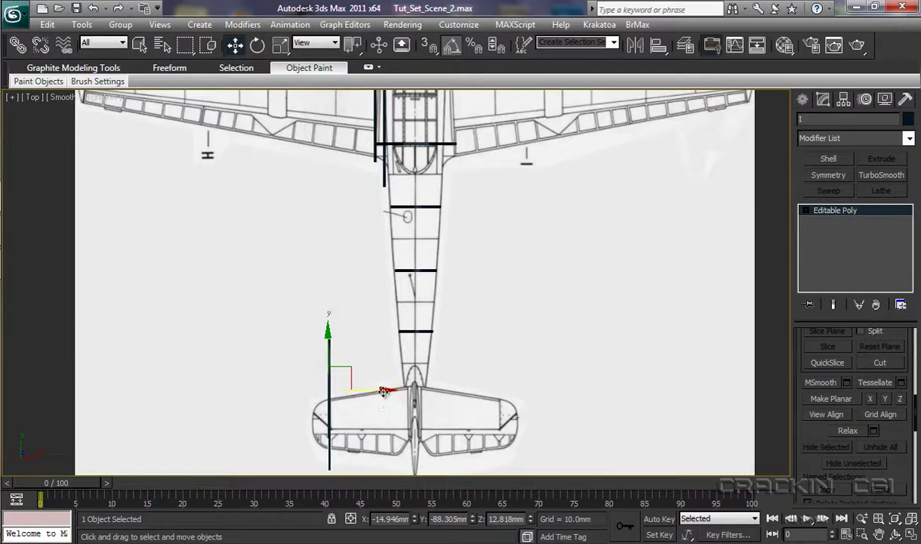
left_click_drag(378, 396, 332, 389)
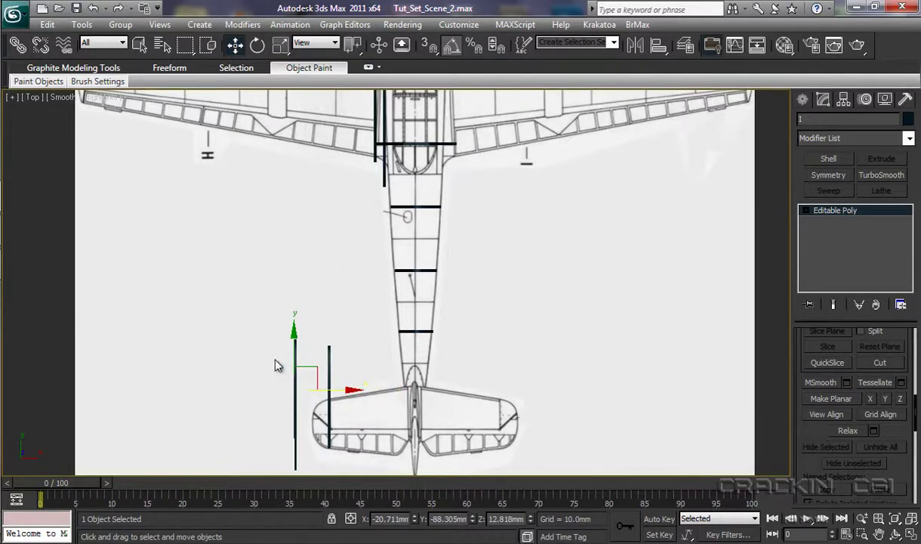
left_click_drag(261, 341, 344, 385)
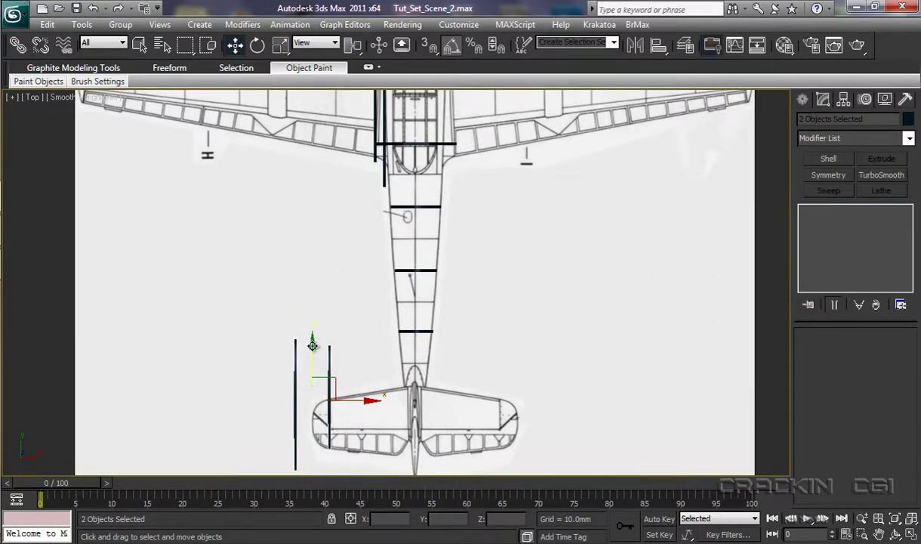
left_click_drag(311, 344, 311, 146)
middle_click_drag(279, 348, 267, 458)
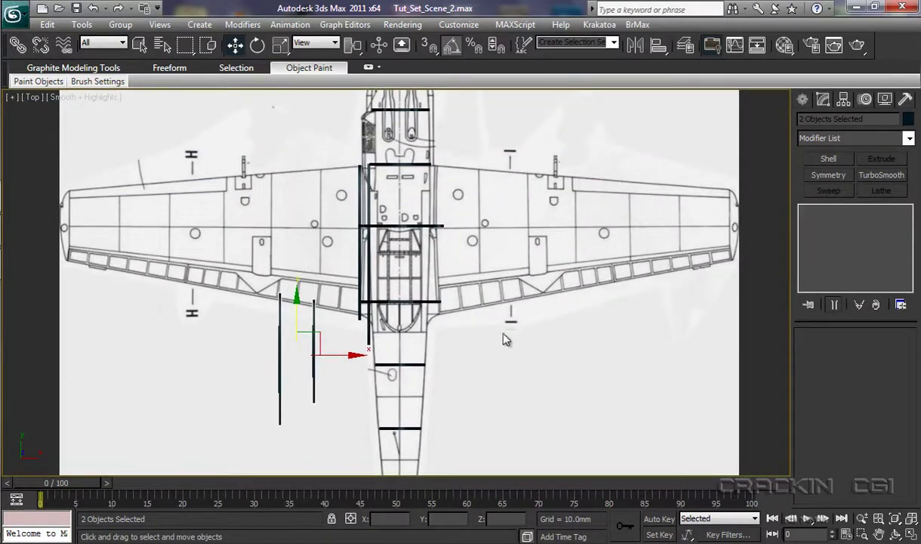
left_click(253, 329)
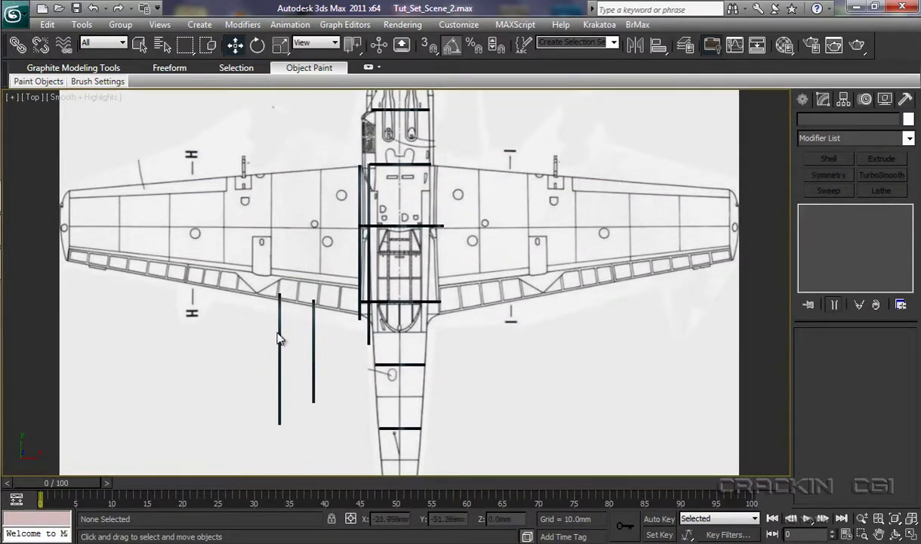
- Place the I slice on the left wing at its station
left_click(279, 321)
left_click_drag(279, 293, 318, 175)
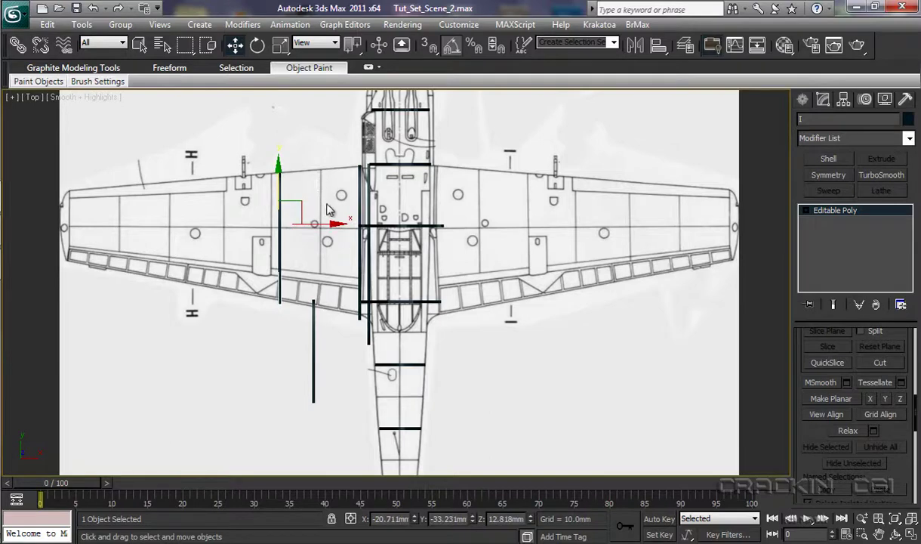
left_click_drag(321, 222, 347, 227)
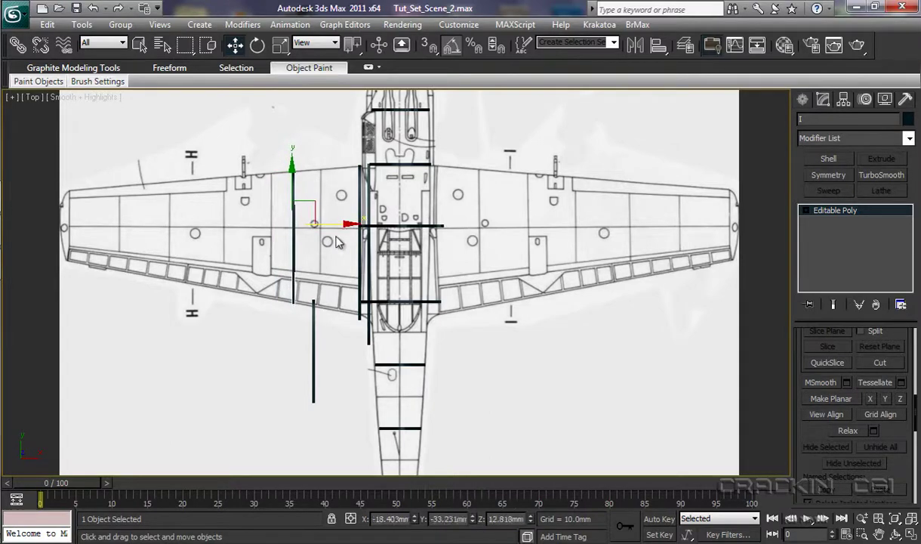
- Place the H slice outboard on the H-H section line of the left wing
left_click(314, 346)
left_click_drag(371, 342, 248, 333)
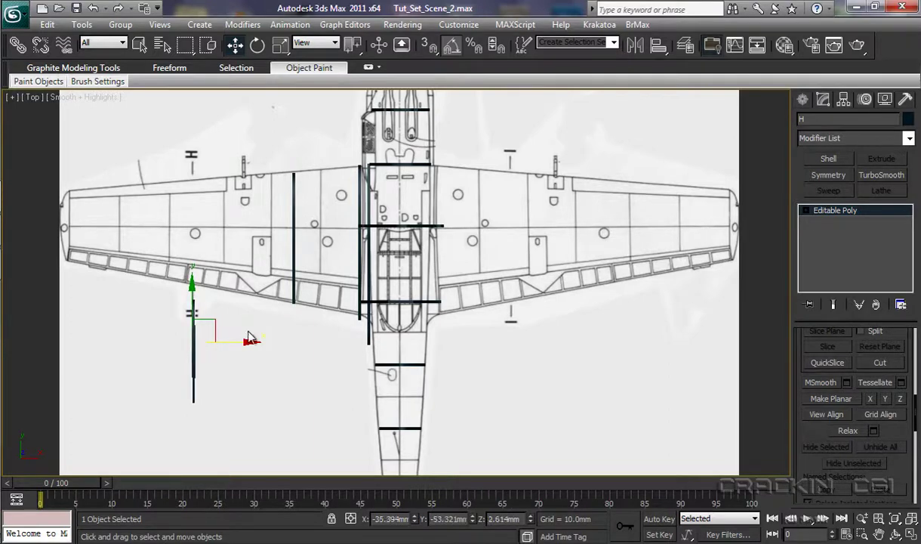
left_click_drag(188, 293, 216, 169)
left_click_drag(248, 223, 246, 223)
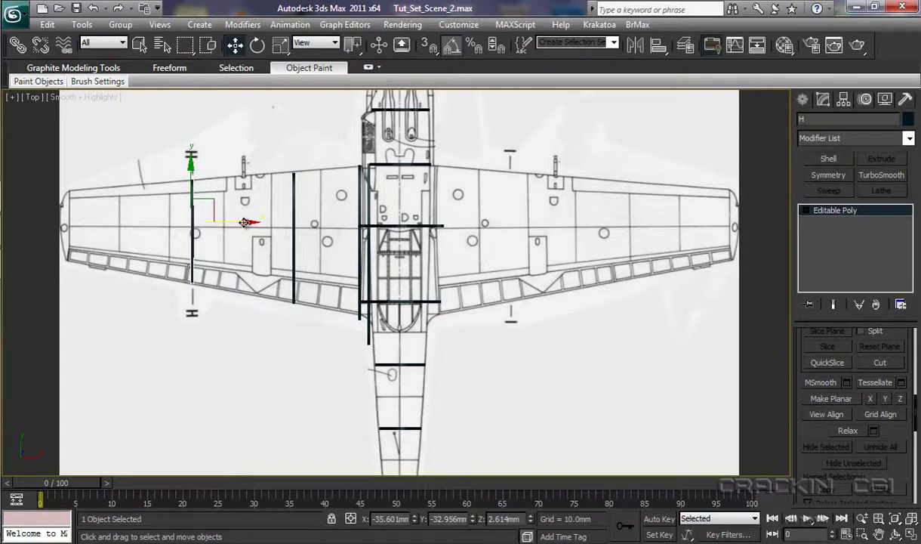
- In the Front view, raise the H and I slices up to wing height
key("f")
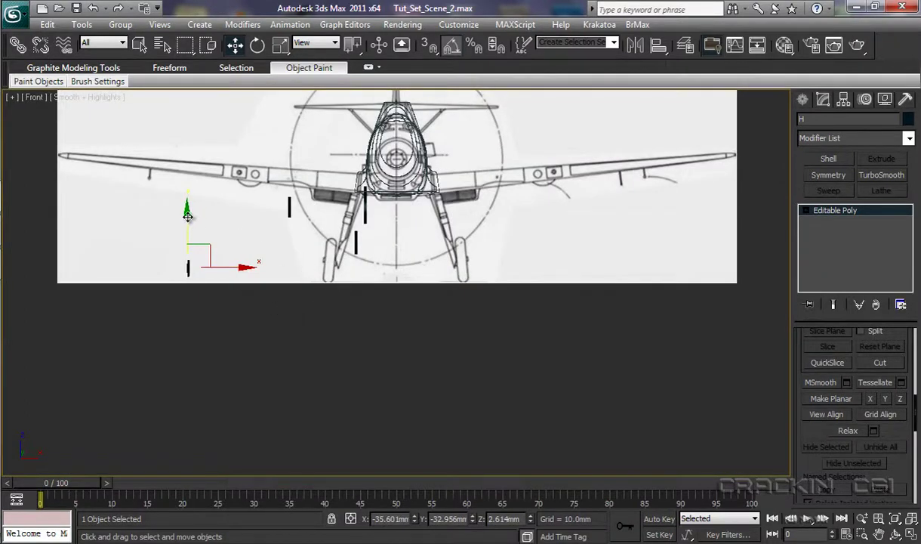
left_click_drag(187, 215, 198, 113)
left_click(289, 208)
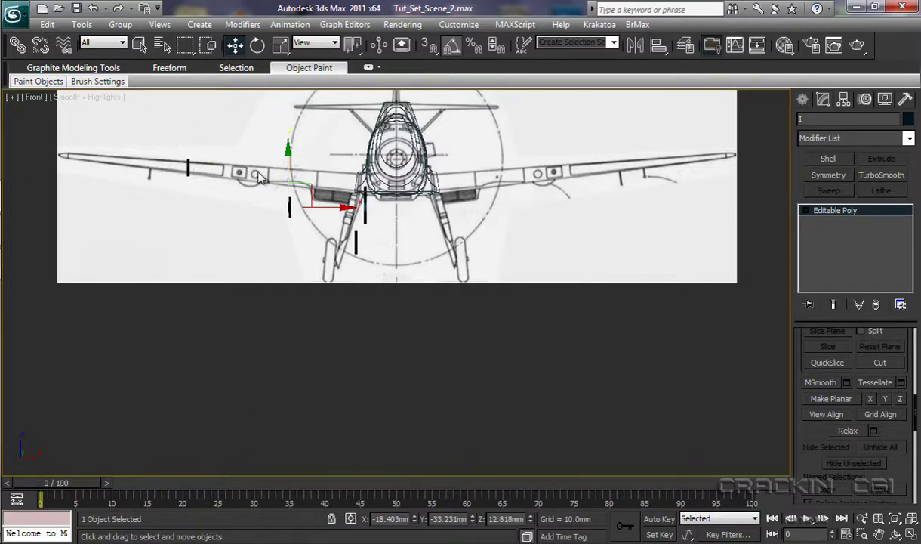
left_click_drag(287, 163, 290, 136)
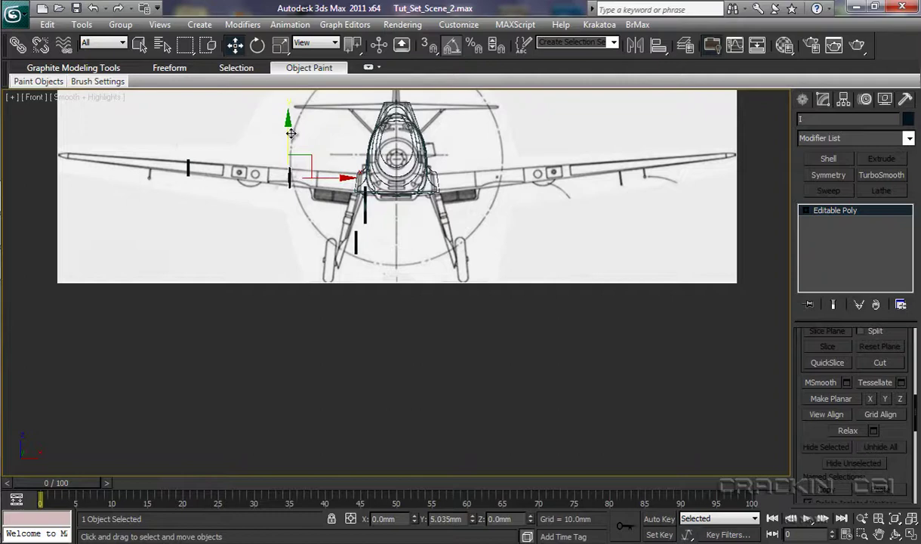
- Raise the WB and FB slices to the wing root beside the fuselage
left_click(356, 241)
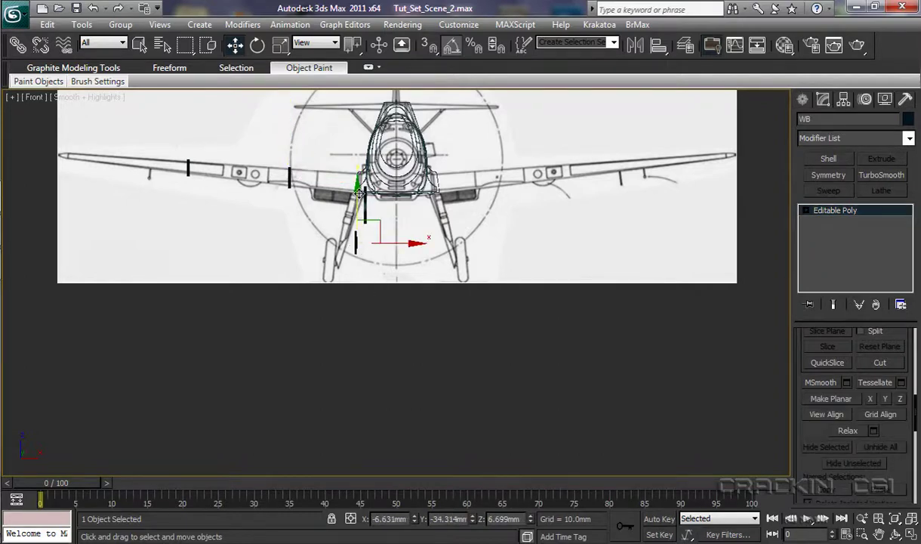
left_click_drag(356, 192, 364, 131)
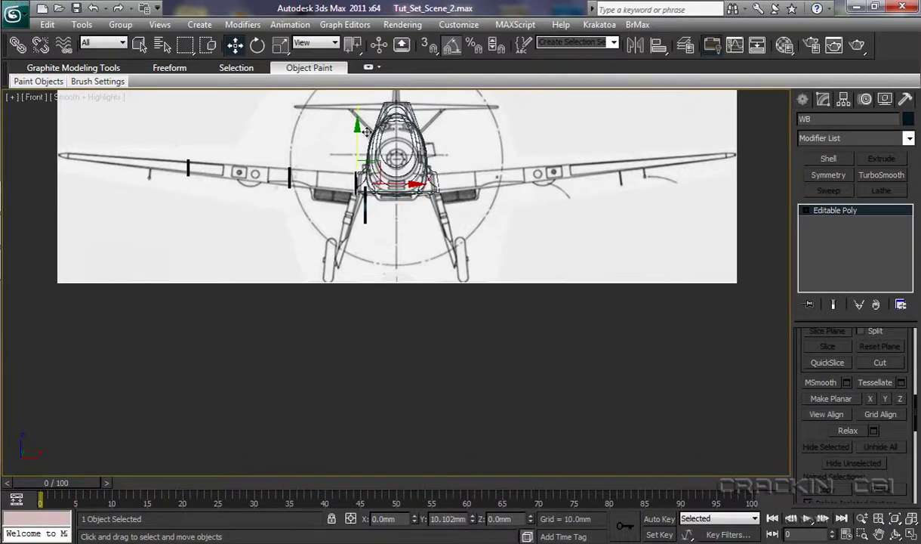
left_click(365, 196)
left_click_drag(368, 160, 372, 138)
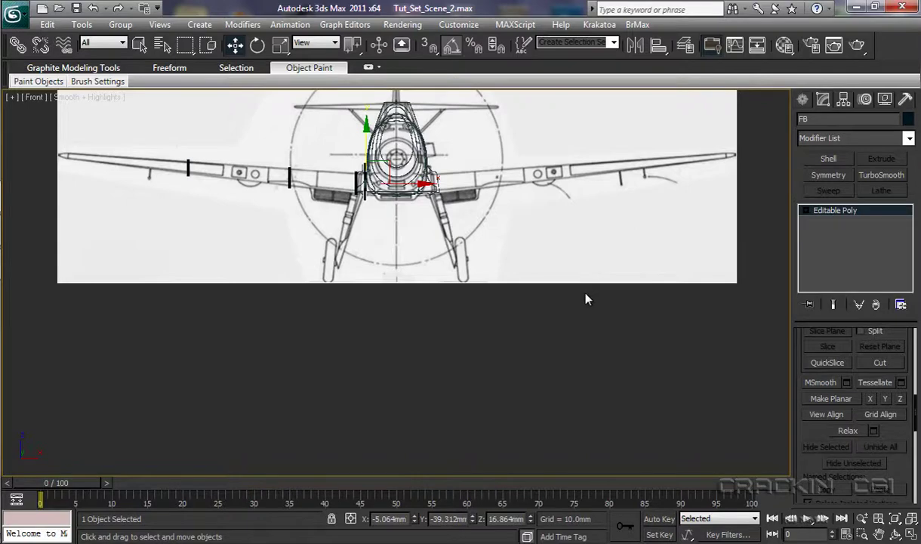